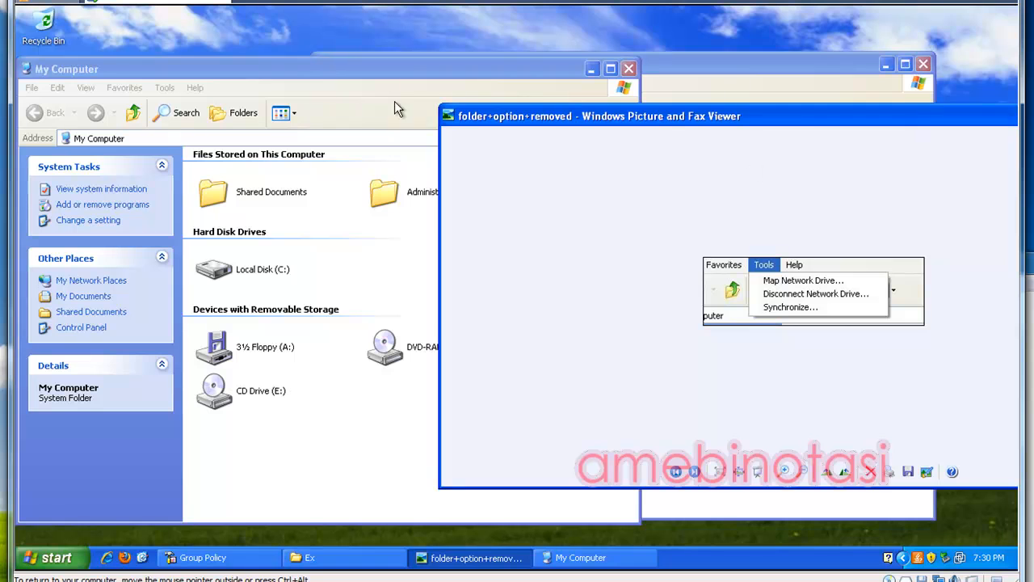
# Check whether My Computer offers Folder Options, and close the picture viewer, My Computer and Ex folder windows
pyautogui.click(164, 88)
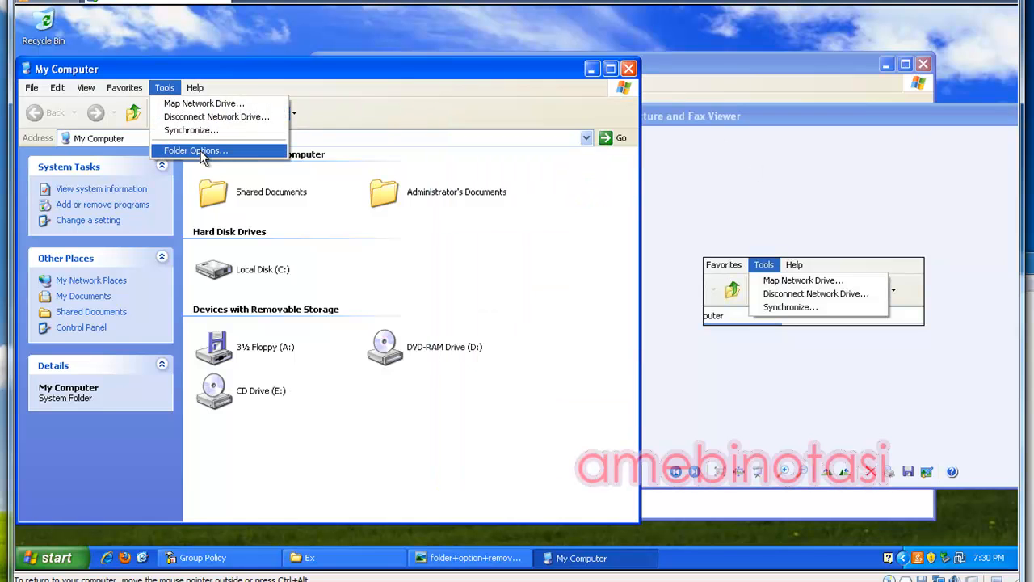
pyautogui.click(792, 198)
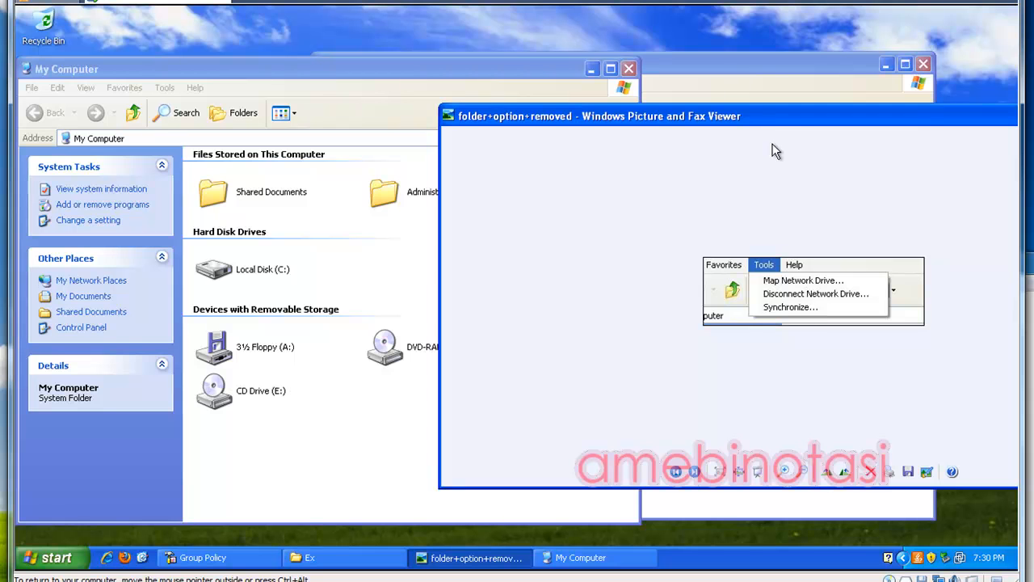
pyautogui.moveTo(801, 120); pyautogui.dragTo(270, 132)
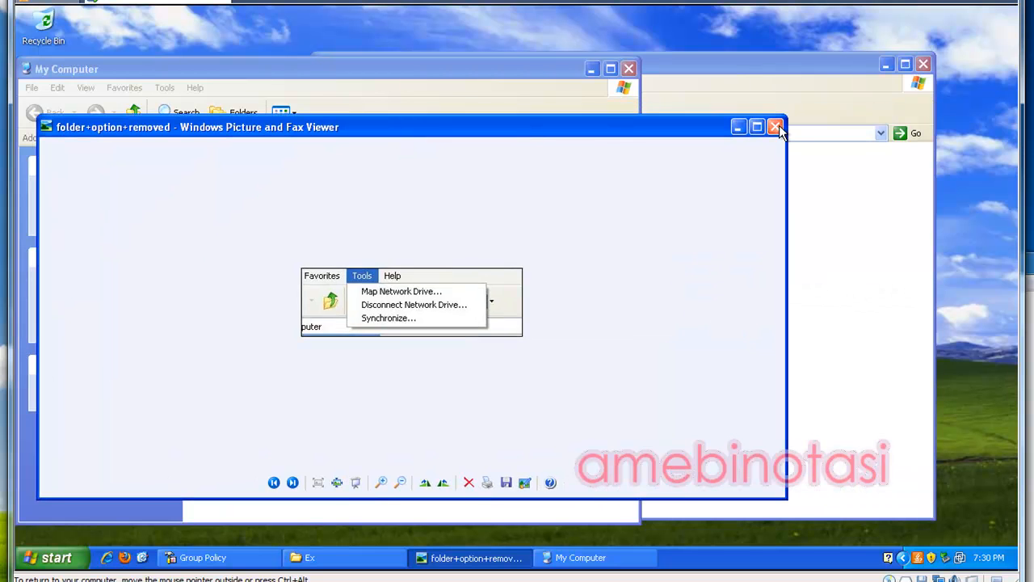
pyautogui.click(778, 127)
pyautogui.click(628, 70)
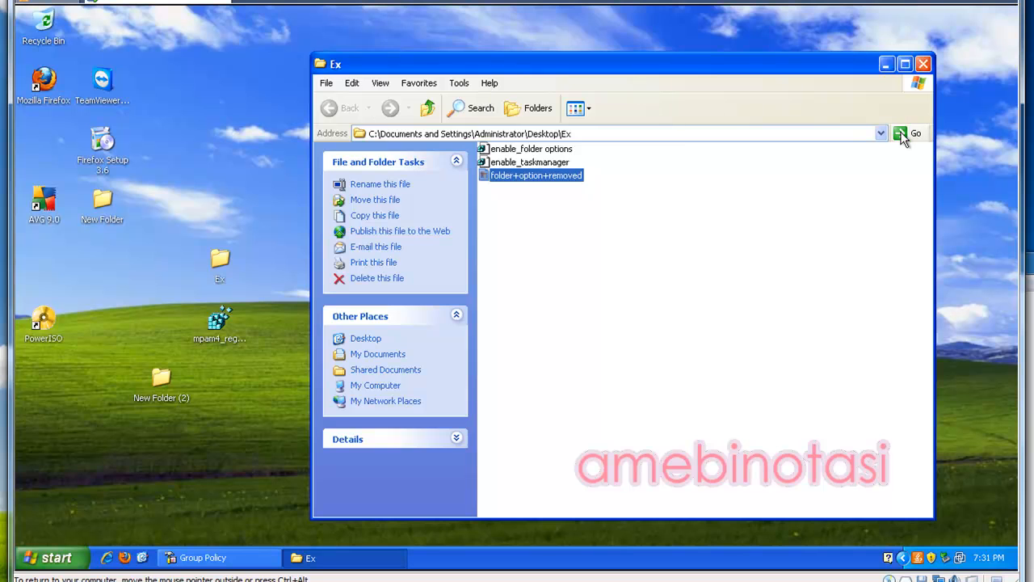
pyautogui.click(923, 65)
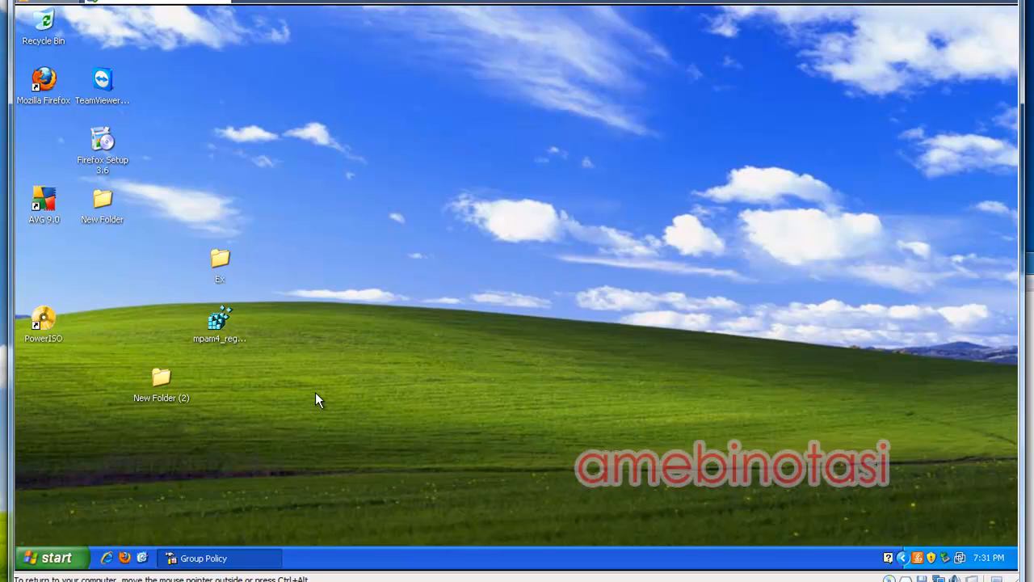
# Open the Group Policy editor by running gpedit.msc
pyautogui.click(55, 557)
pyautogui.click(212, 485)
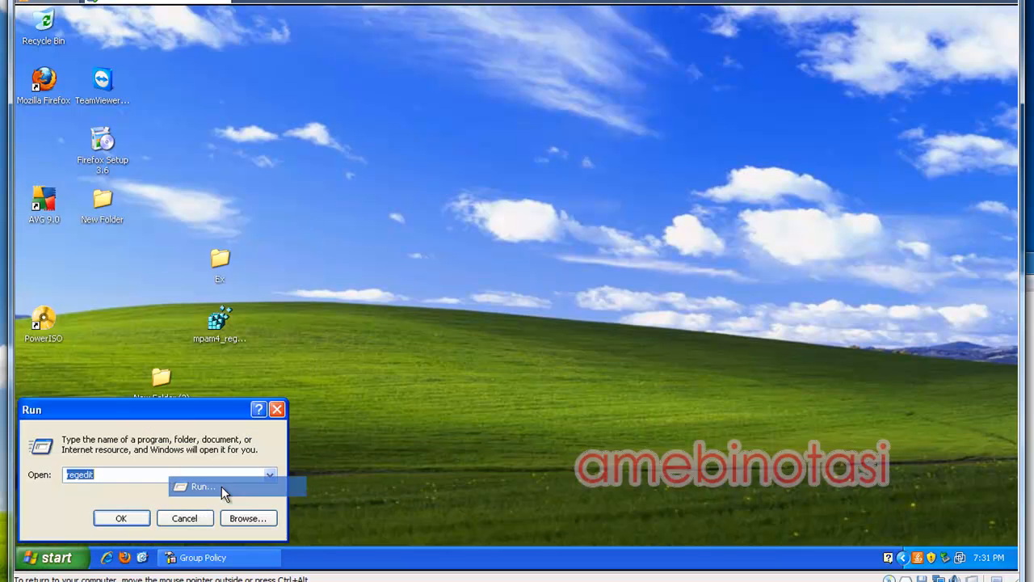
pyautogui.click(270, 475)
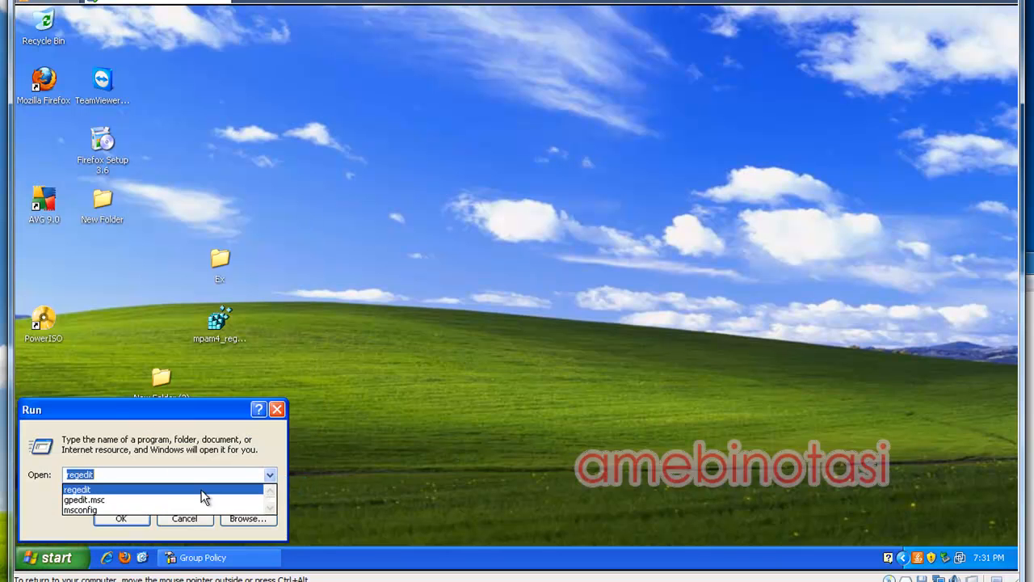
pyautogui.click(162, 501)
pyautogui.click(141, 474)
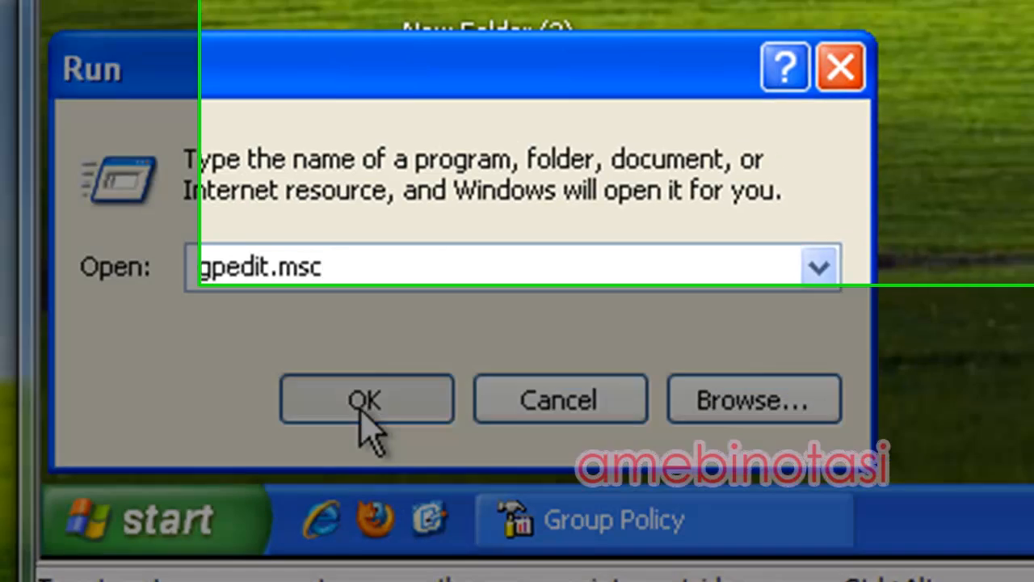
pyautogui.click(373, 389)
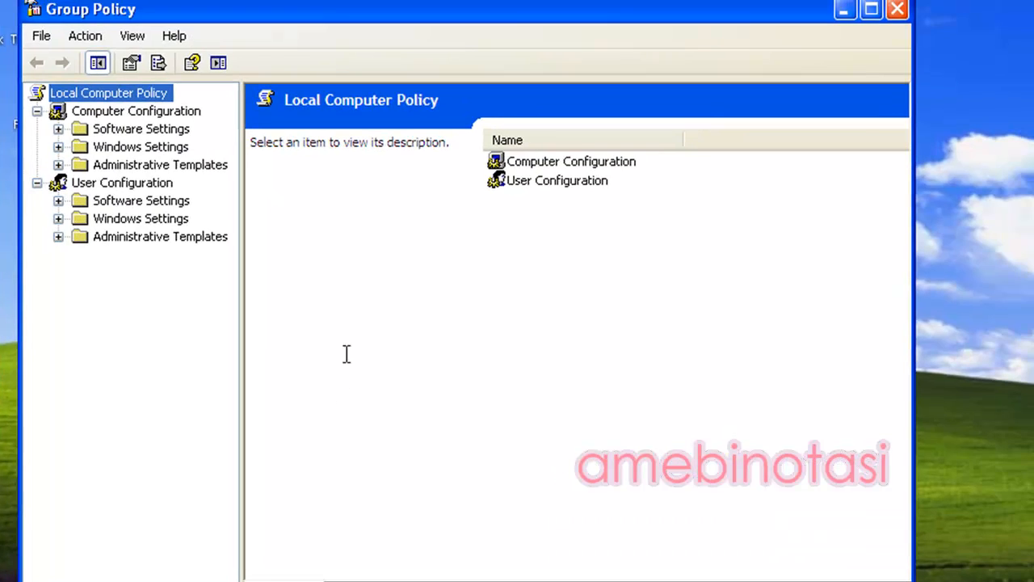
# Show the Windows Explorer policies under User Configuration > Administrative Templates > Windows Components
pyautogui.click(92, 182)
pyautogui.doubleClick(164, 235)
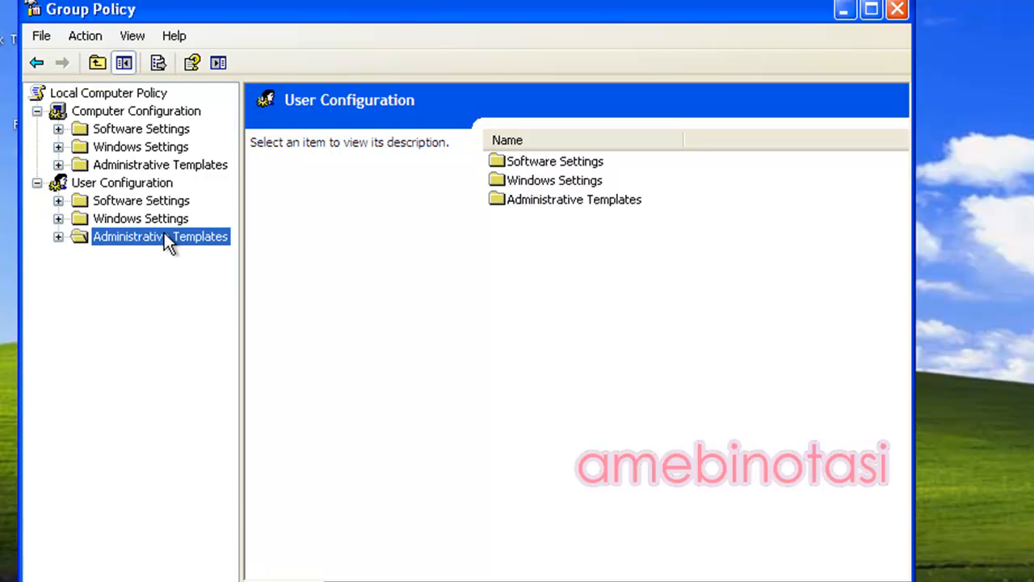
pyautogui.click(185, 257)
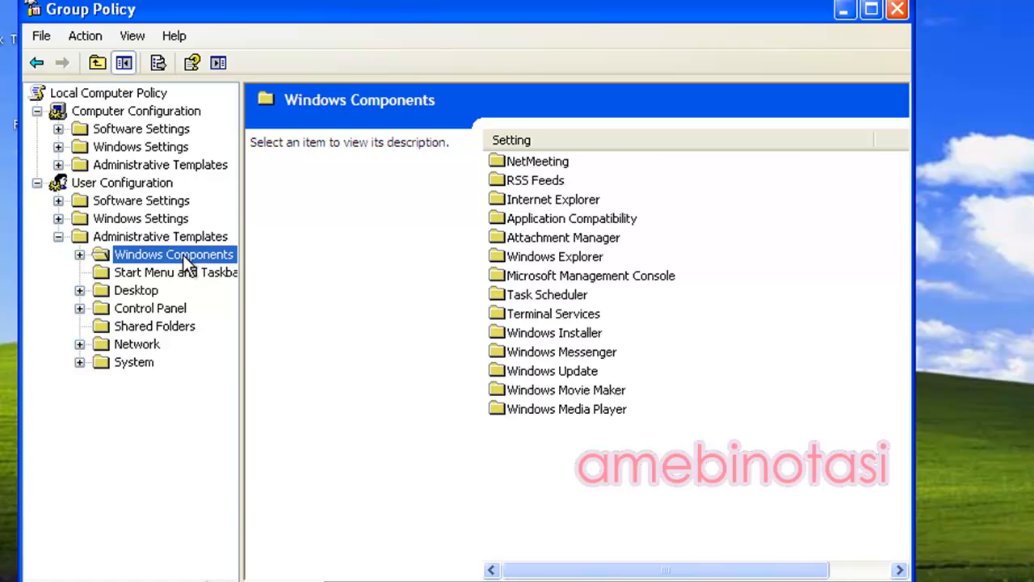
pyautogui.click(79, 255)
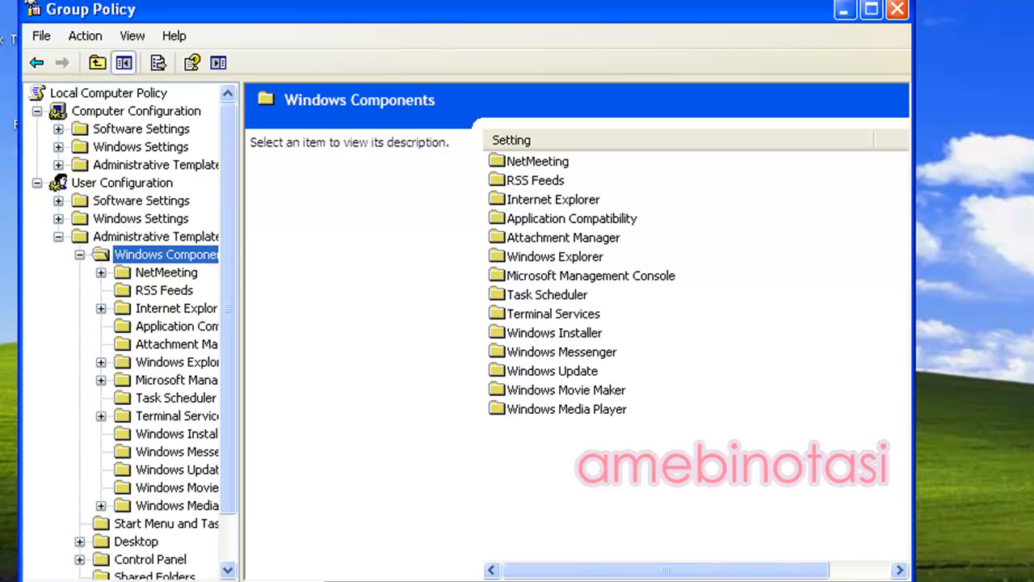
pyautogui.click(121, 344)
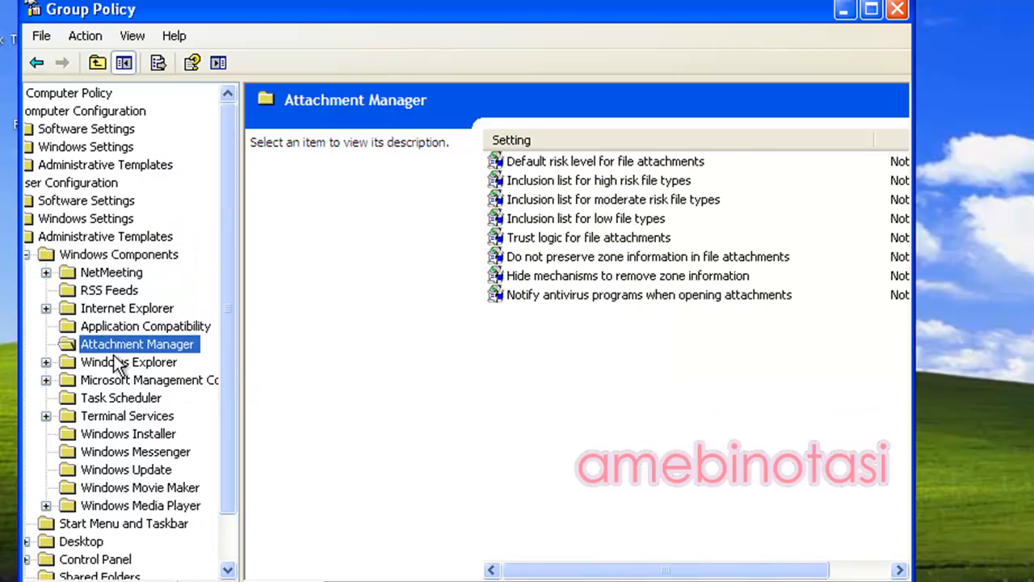
pyautogui.click(116, 364)
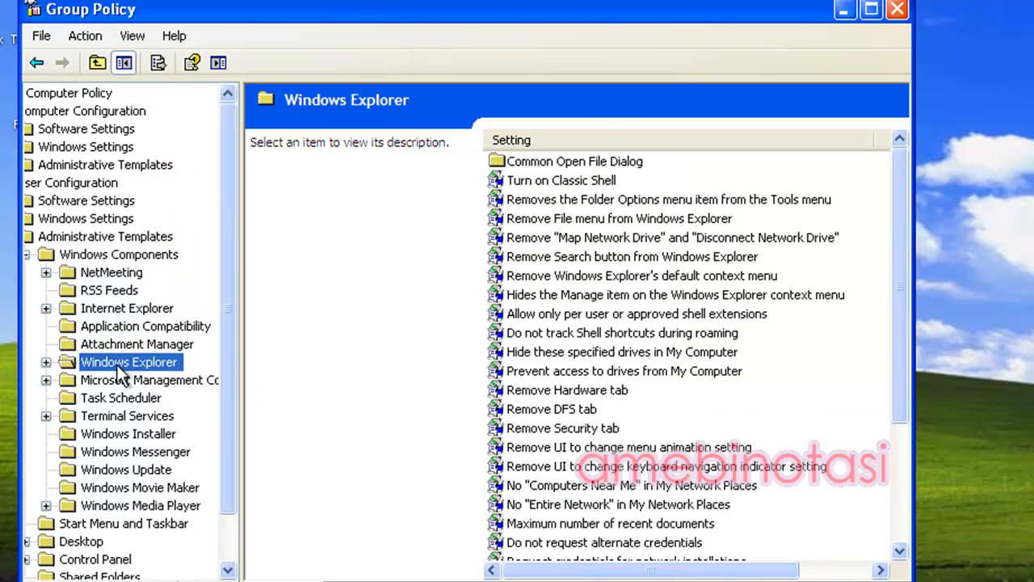
# Set the policy "Removes the Folder Options menu item from the Tools menu" to Not Configured and close its properties
pyautogui.doubleClick(598, 200)
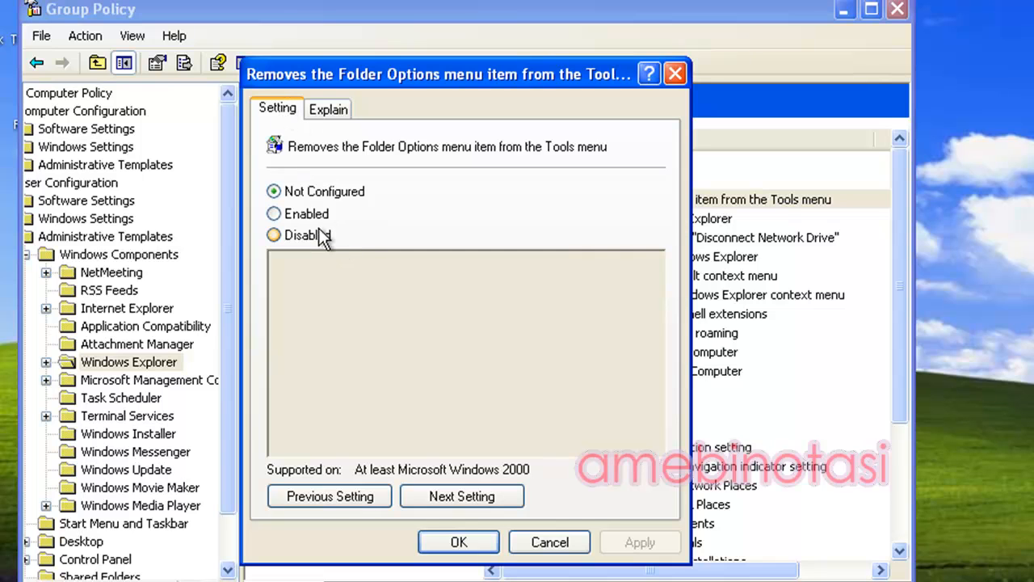
pyautogui.click(290, 217)
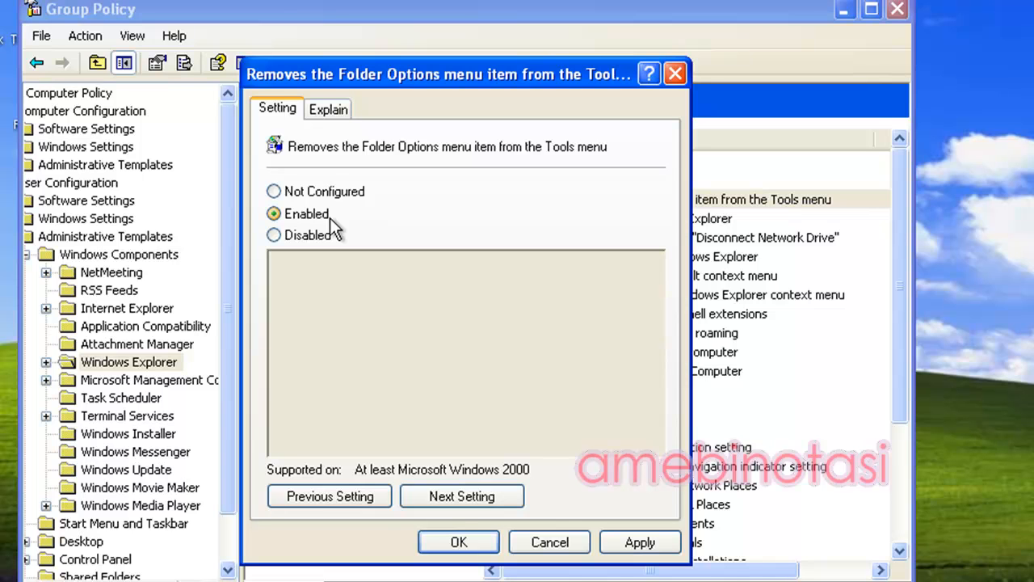
pyautogui.click(333, 197)
pyautogui.click(657, 547)
pyautogui.click(549, 543)
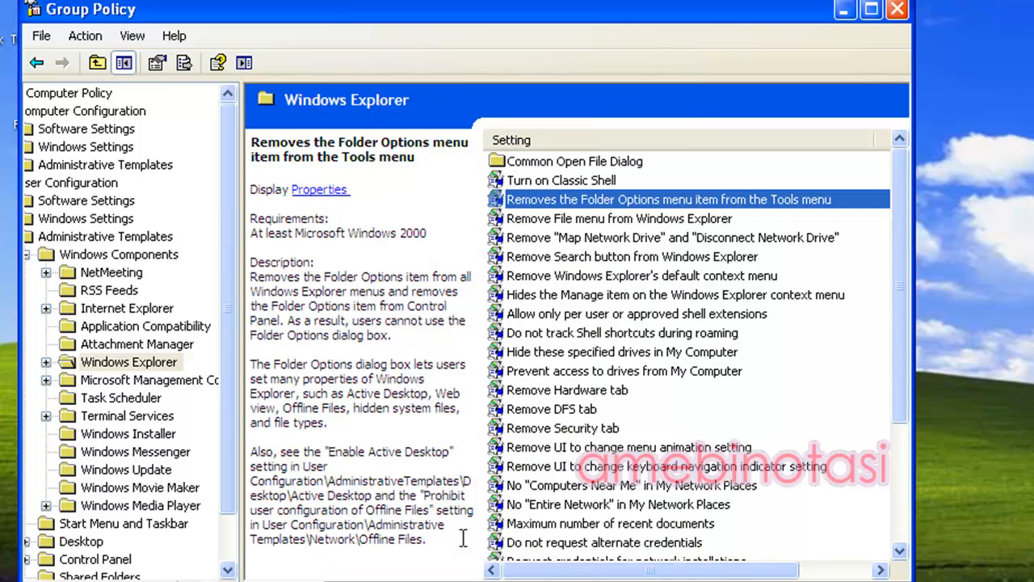
# Try to open Task Manager, and minimize the Group Policy window
pyautogui.moveTo(588, 23); pyautogui.dragTo(689, 9)
pyautogui.click(53, 367)
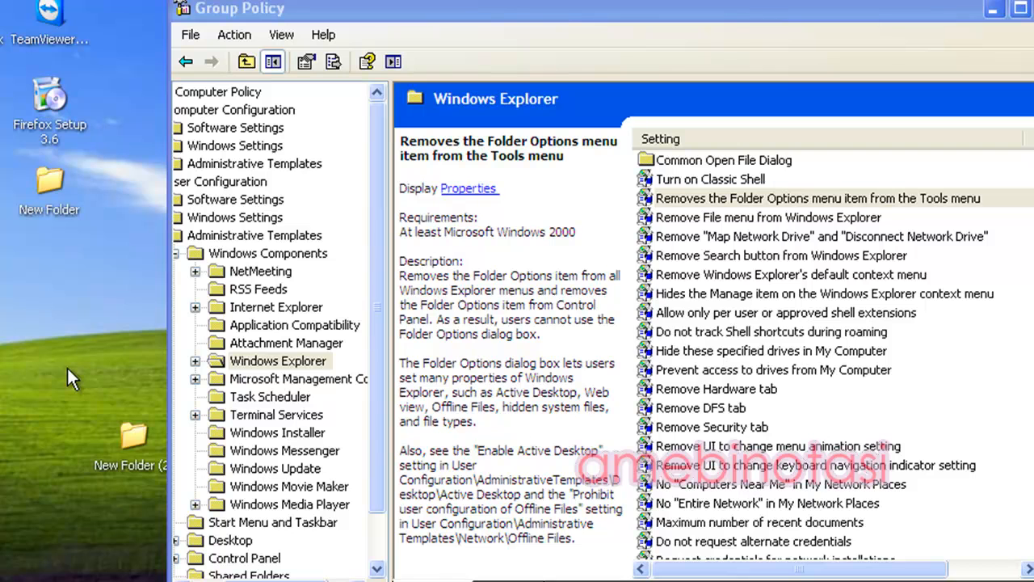
pyautogui.hotkey('ctrl', 'alt', 'Delete')
pyautogui.click(669, 370)
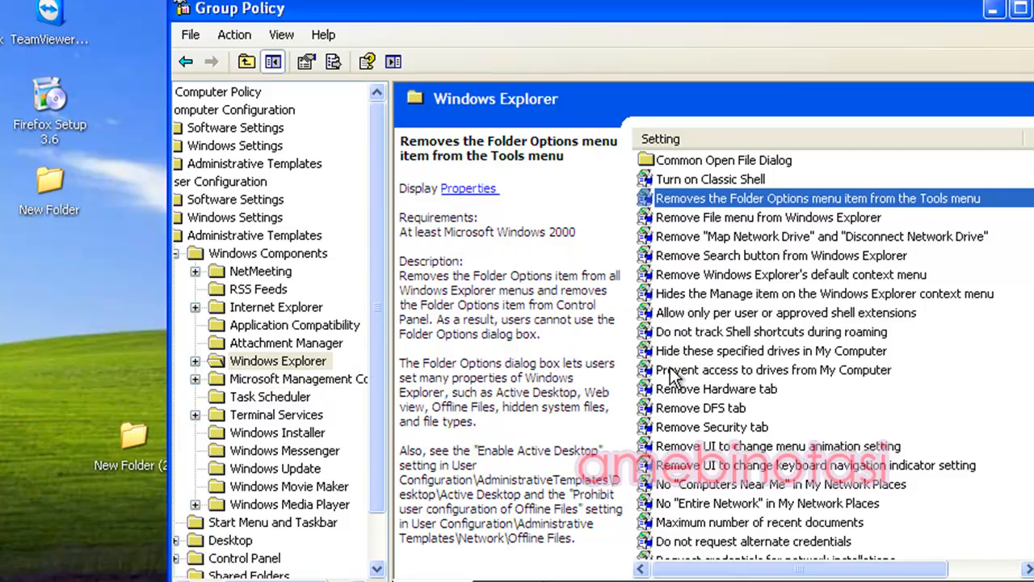
pyautogui.click(994, 9)
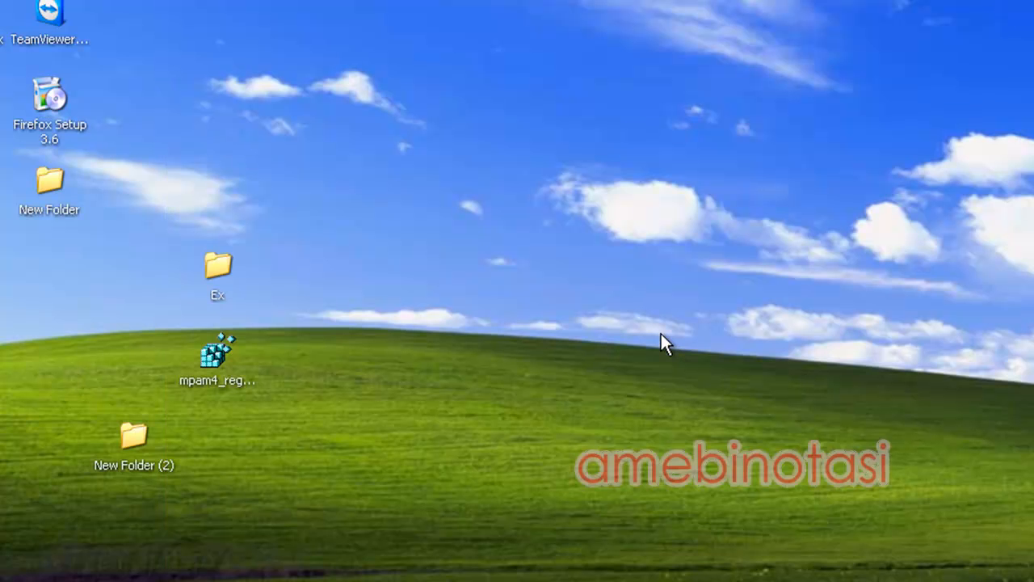
pyautogui.press('super')
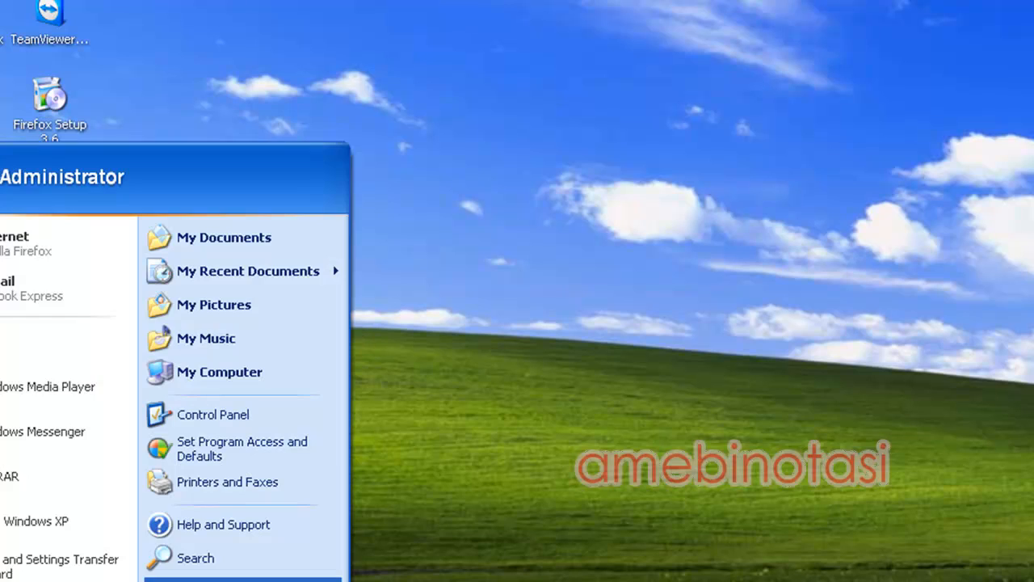
pyautogui.click(243, 579)
pyautogui.click(333, 499)
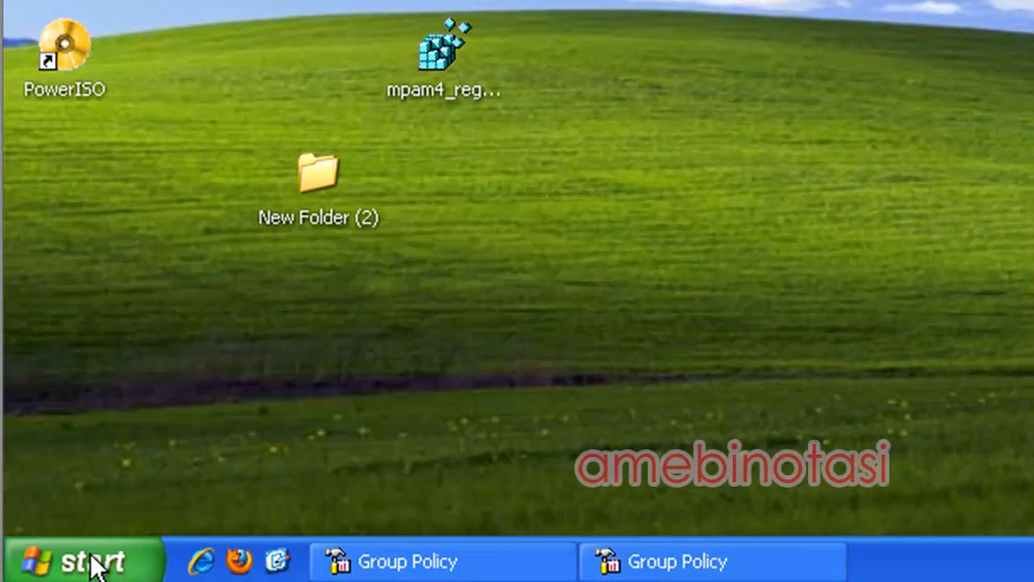
# Open the Registry Editor by running regedit
pyautogui.click(94, 552)
pyautogui.click(422, 412)
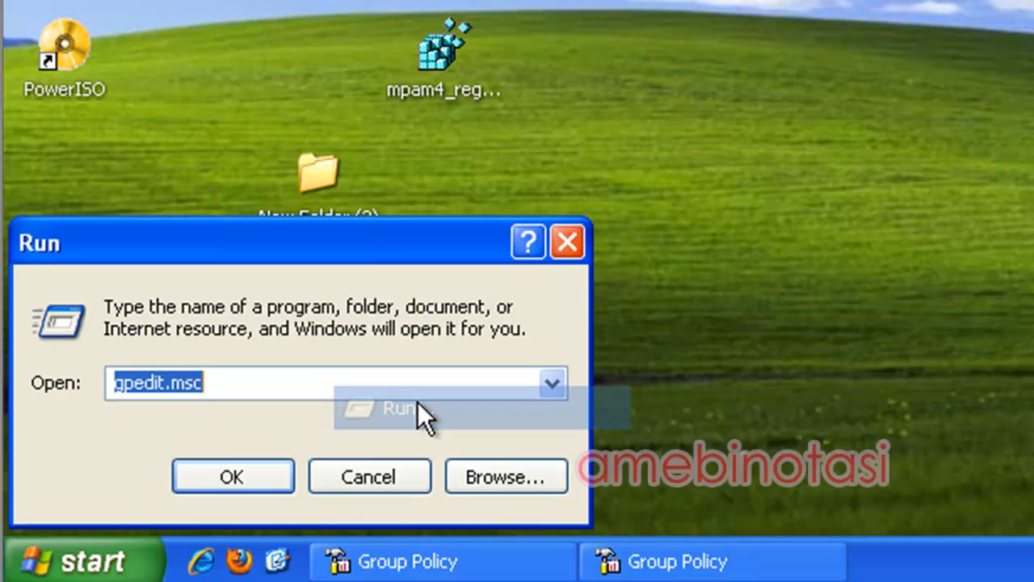
pyautogui.write('r')
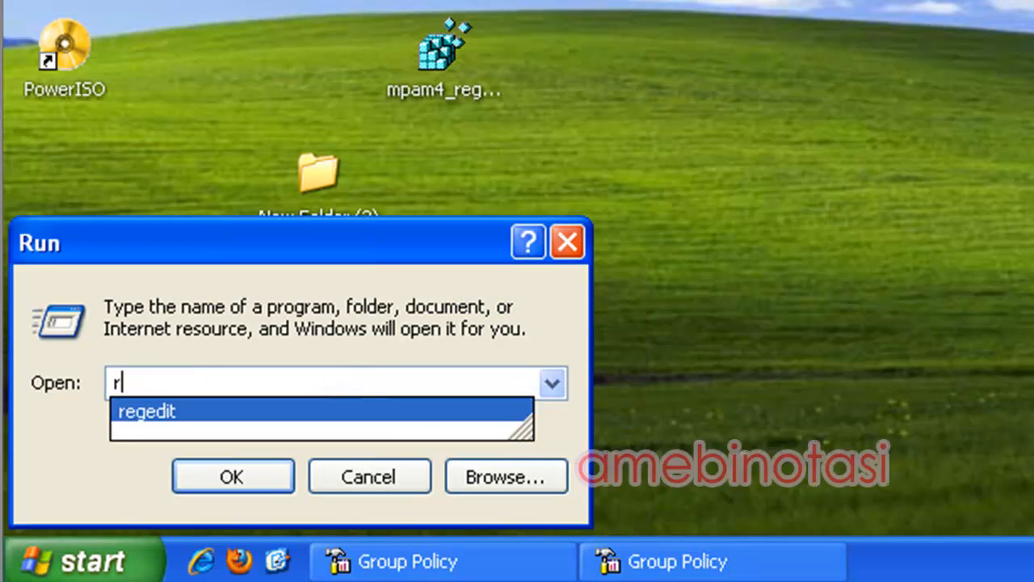
pyautogui.write('eged')
pyautogui.click(267, 417)
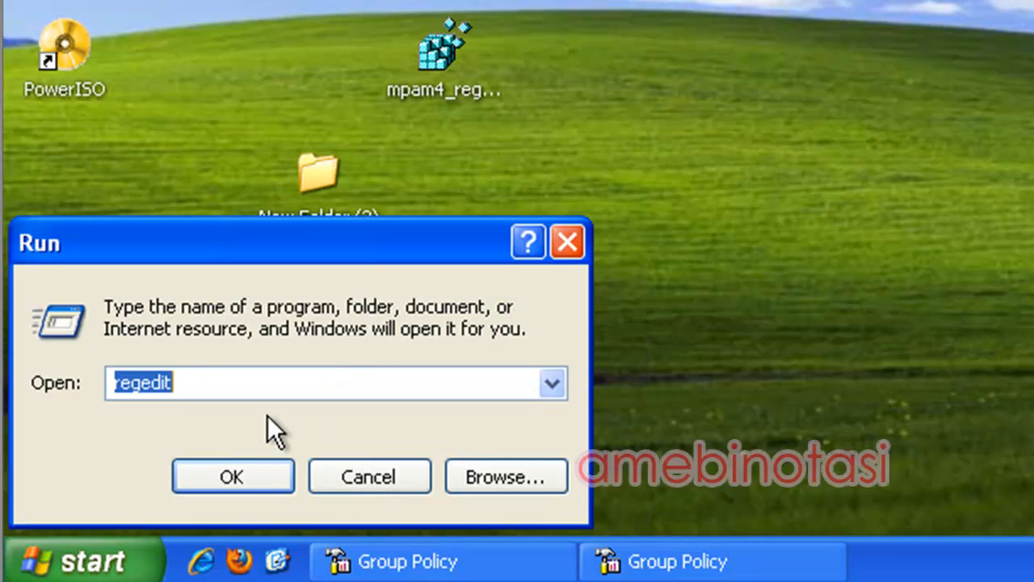
pyautogui.click(251, 471)
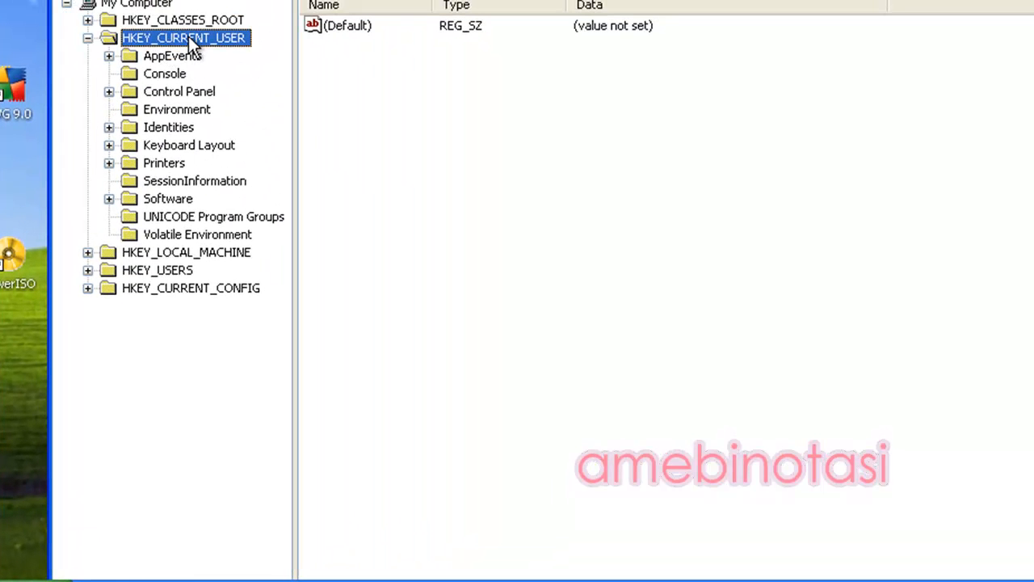
# Expand the registry path HKEY_CURRENT_USER\Software\Microsoft\Windows\CurrentVersion
pyautogui.doubleClick(175, 201)
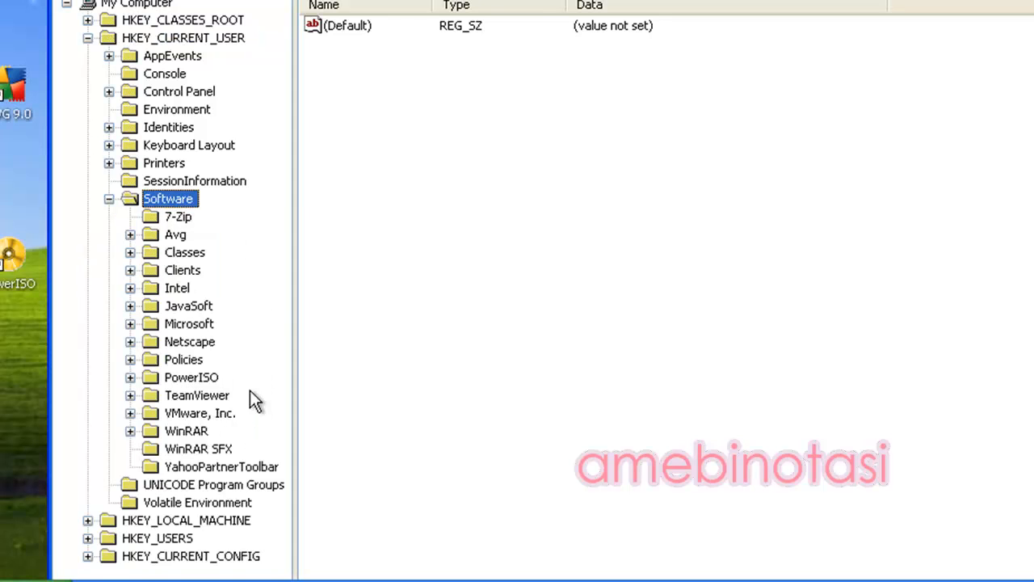
pyautogui.doubleClick(198, 325)
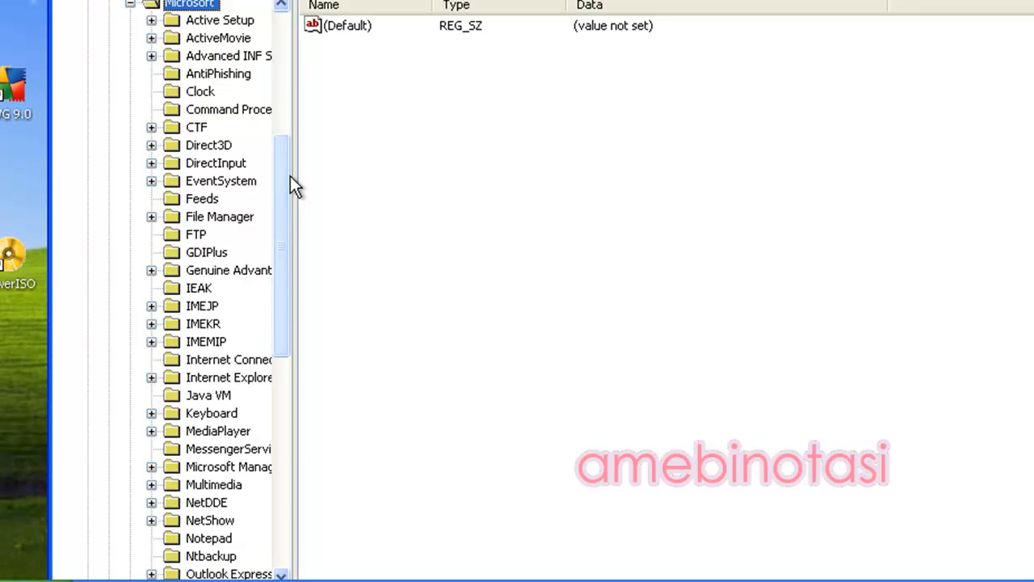
pyautogui.moveTo(284, 184); pyautogui.dragTo(332, 159)
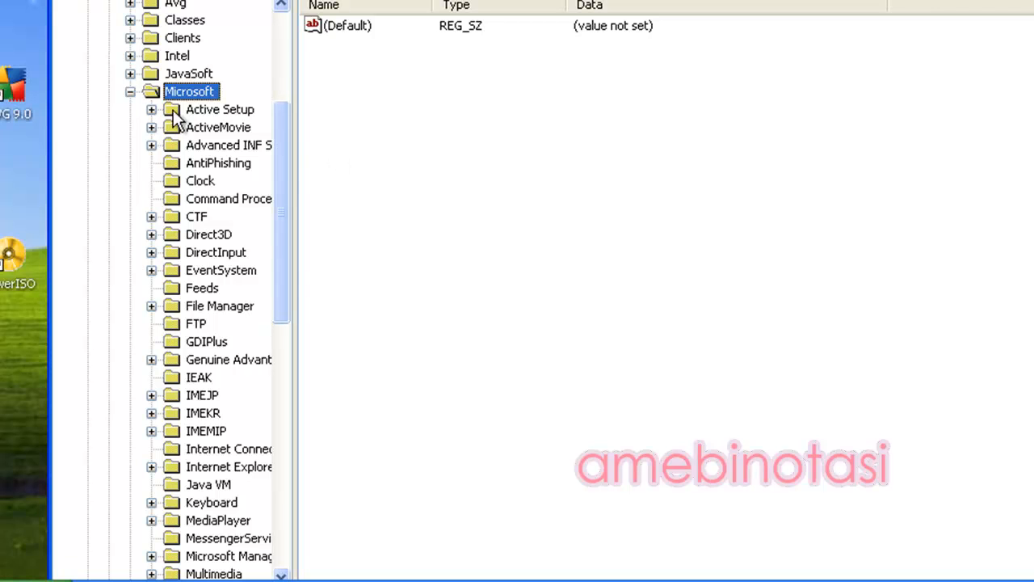
pyautogui.moveTo(283, 281); pyautogui.dragTo(297, 448)
pyautogui.click(215, 359)
pyautogui.doubleClick(235, 377)
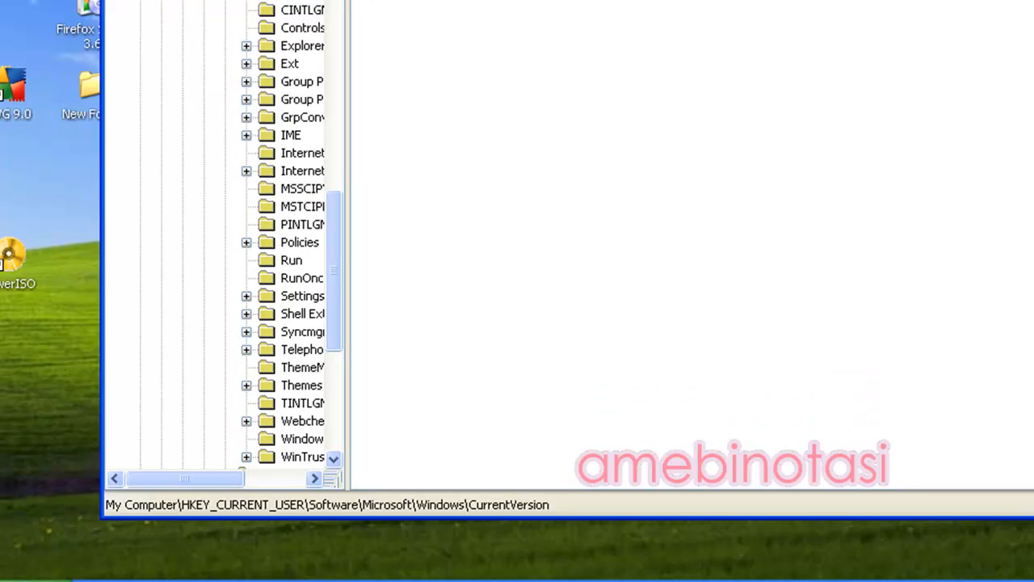
# Expand the Policies key under CurrentVersion and show the values of its System subkey
pyautogui.moveTo(194, 479); pyautogui.dragTo(234, 317)
pyautogui.click(234, 224)
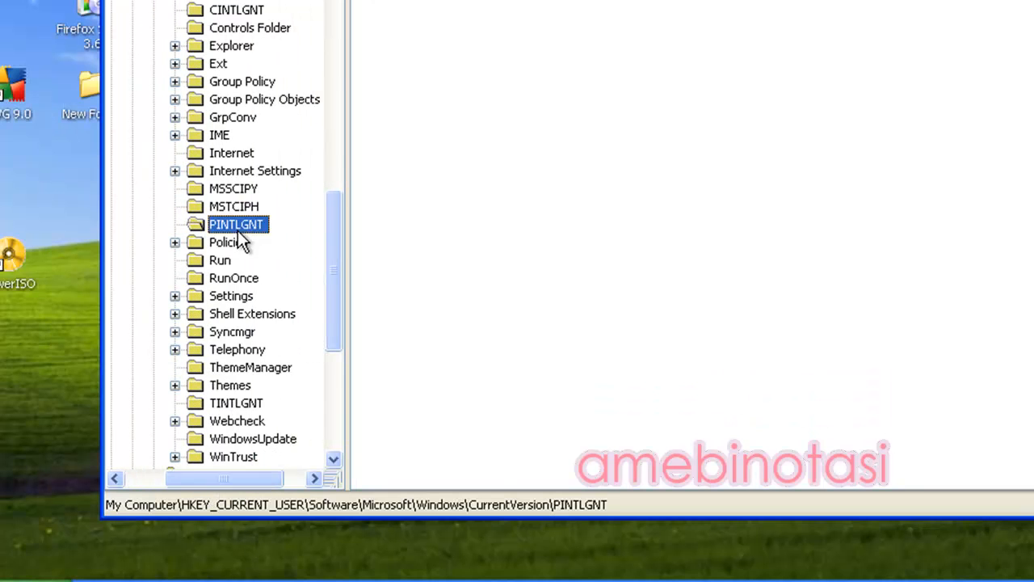
pyautogui.doubleClick(230, 243)
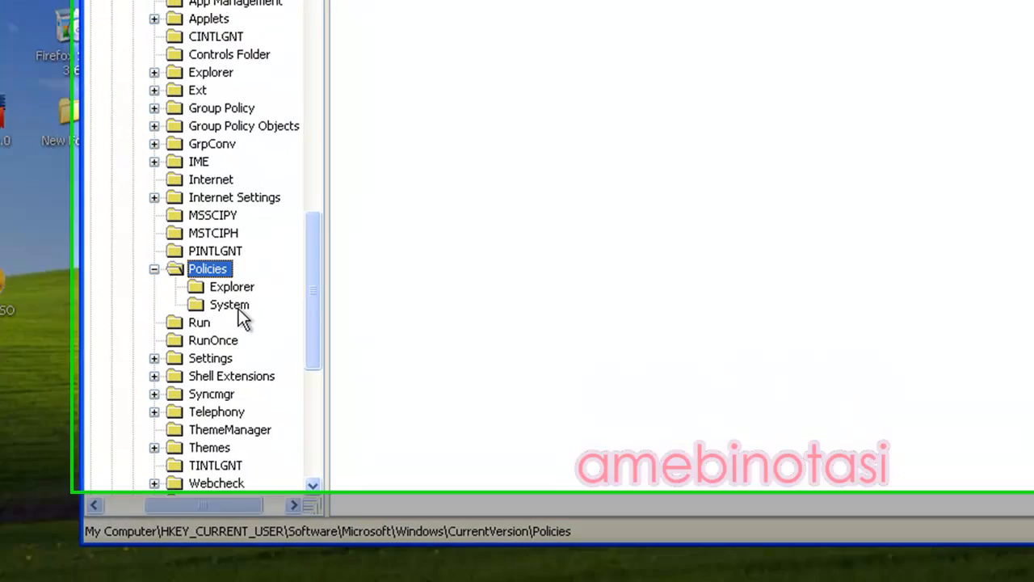
pyautogui.click(265, 278)
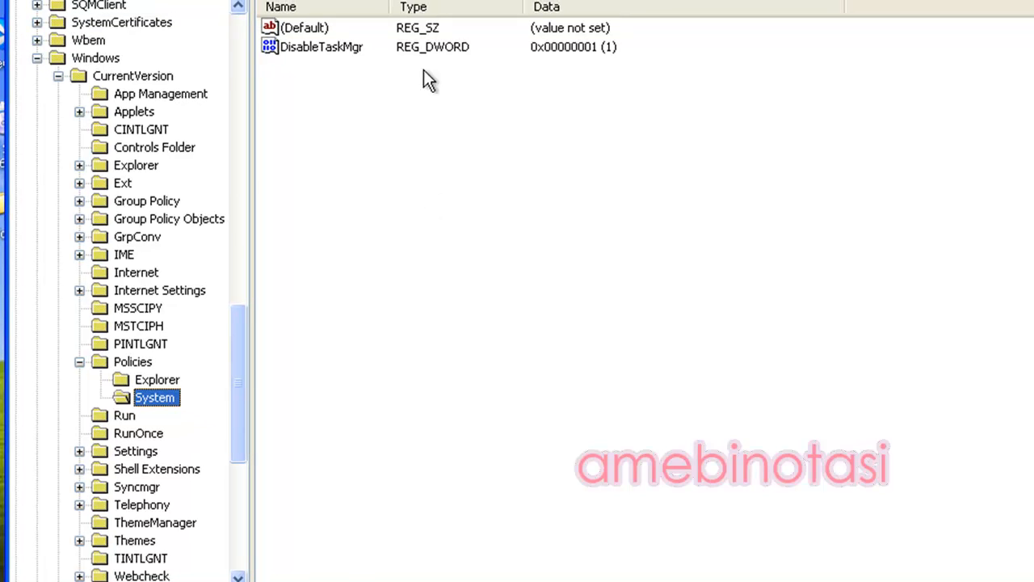
# Set the DisableTaskMgr value in the Policies\System key to 0, and delete that value from the key
pyautogui.click(327, 50)
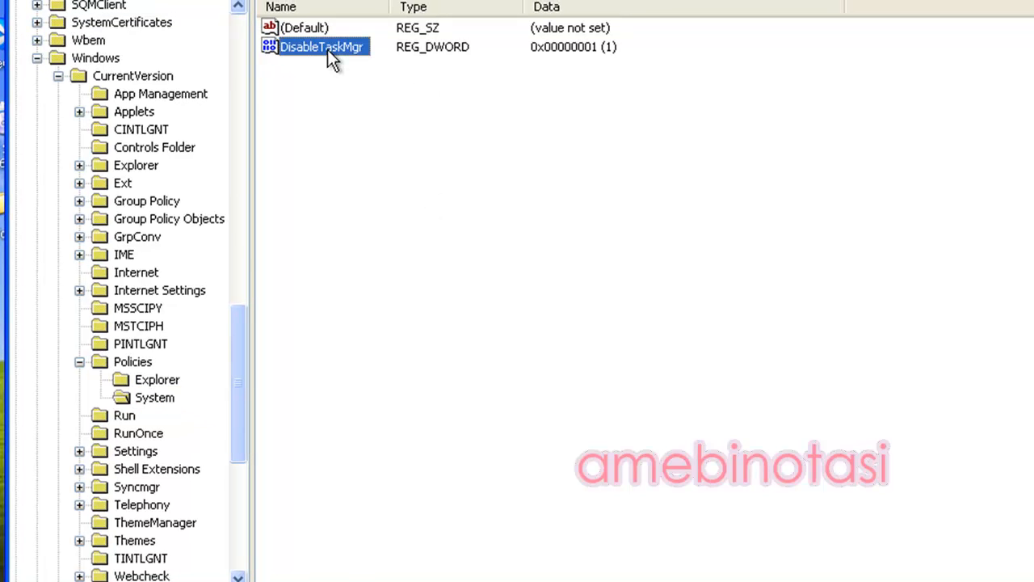
pyautogui.doubleClick(327, 49)
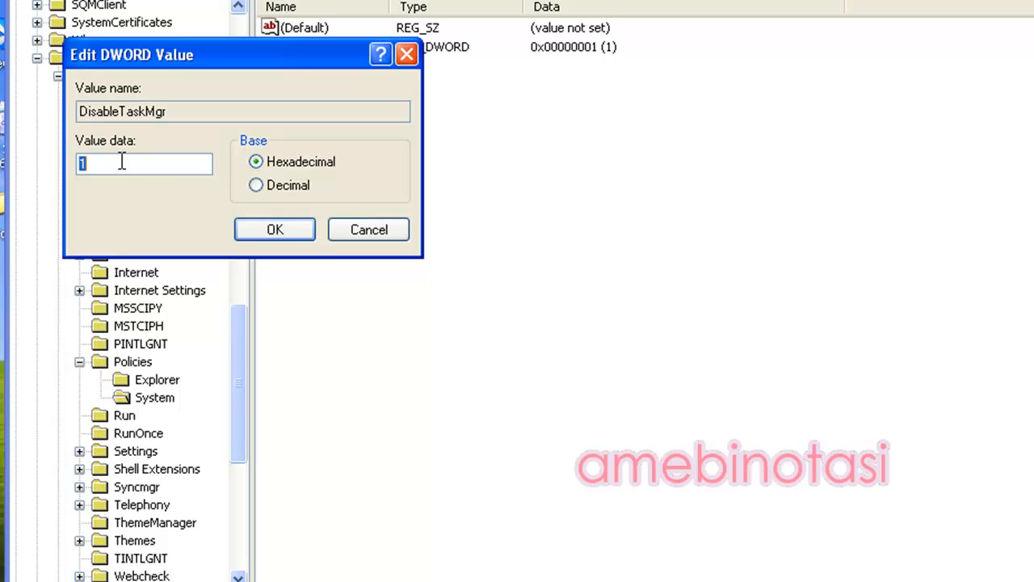
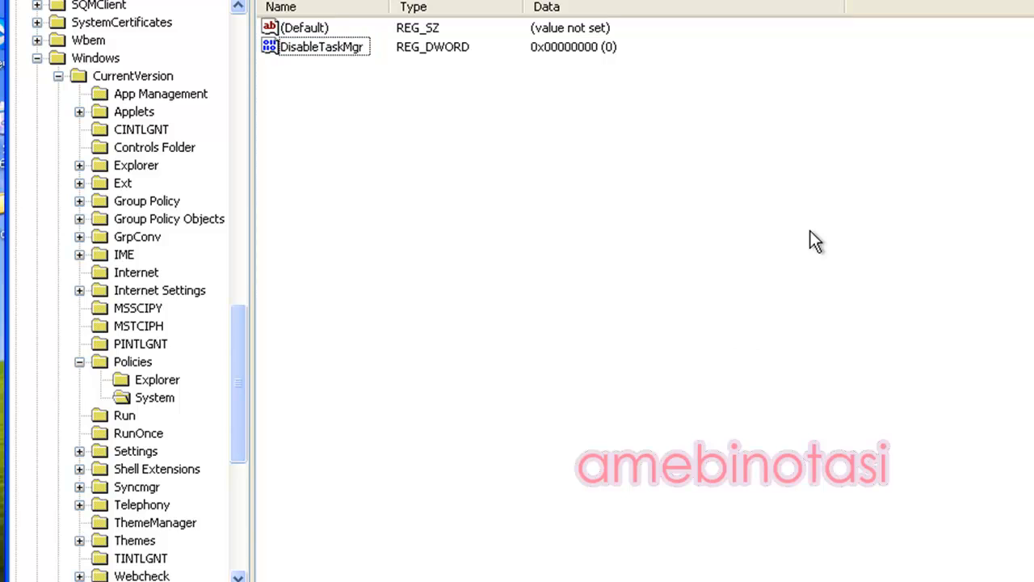
pyautogui.click(305, 48)
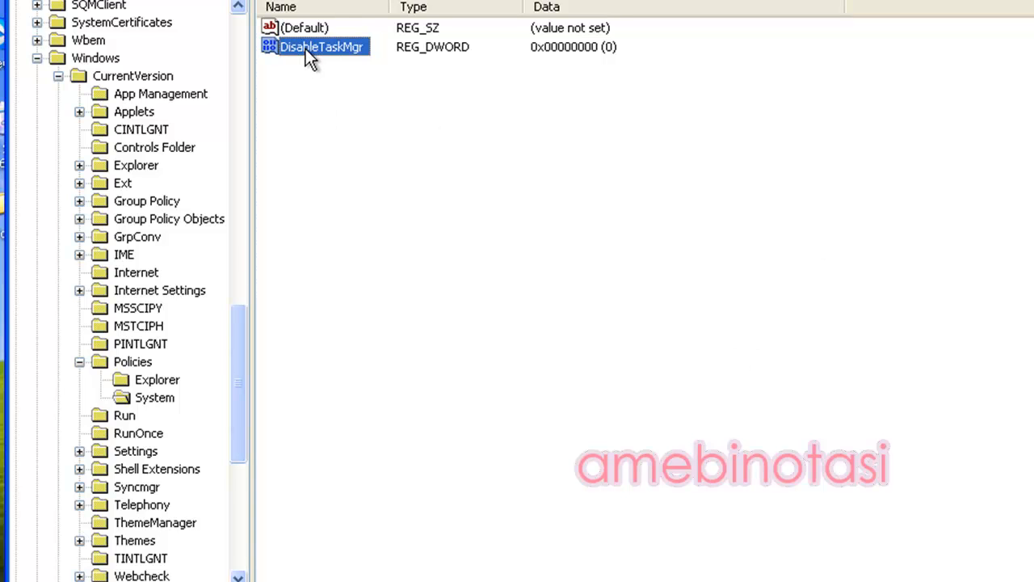
pyautogui.press('Delete')
pyautogui.press('Return')
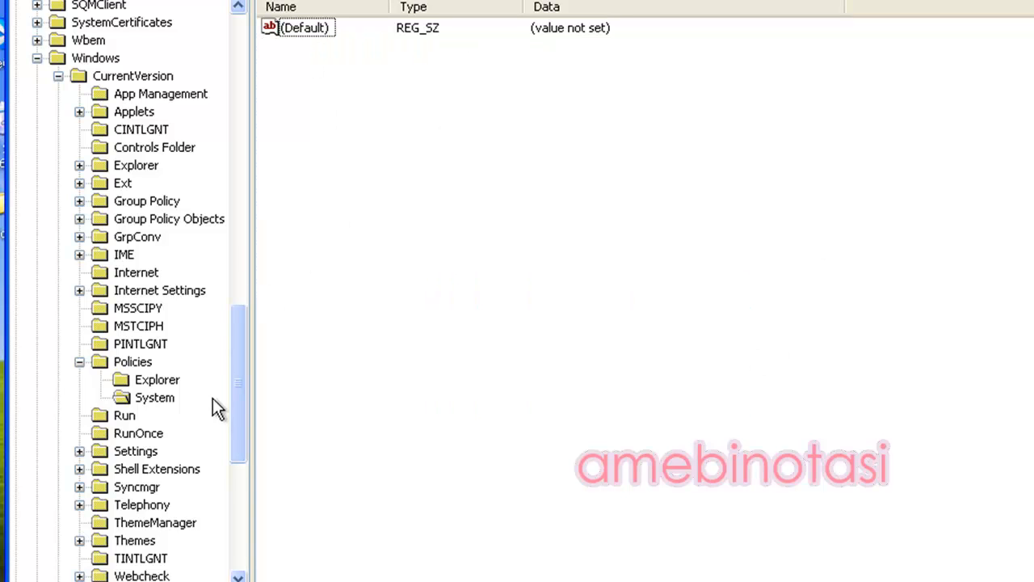
# Create a DWORD value named DisableTaskmgr in the System key and confirm its data as 0
pyautogui.click(148, 397)
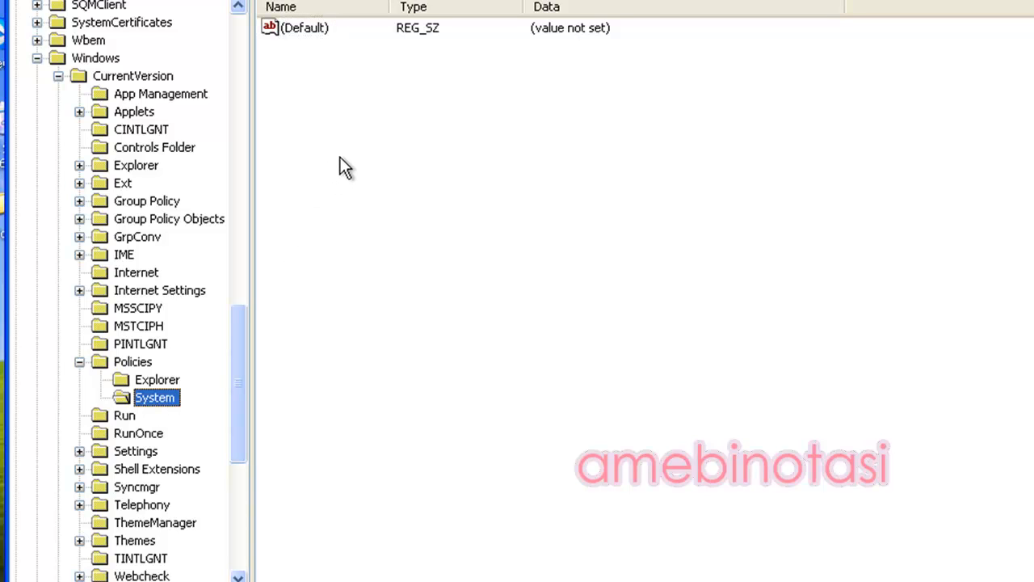
pyautogui.rightClick(344, 127)
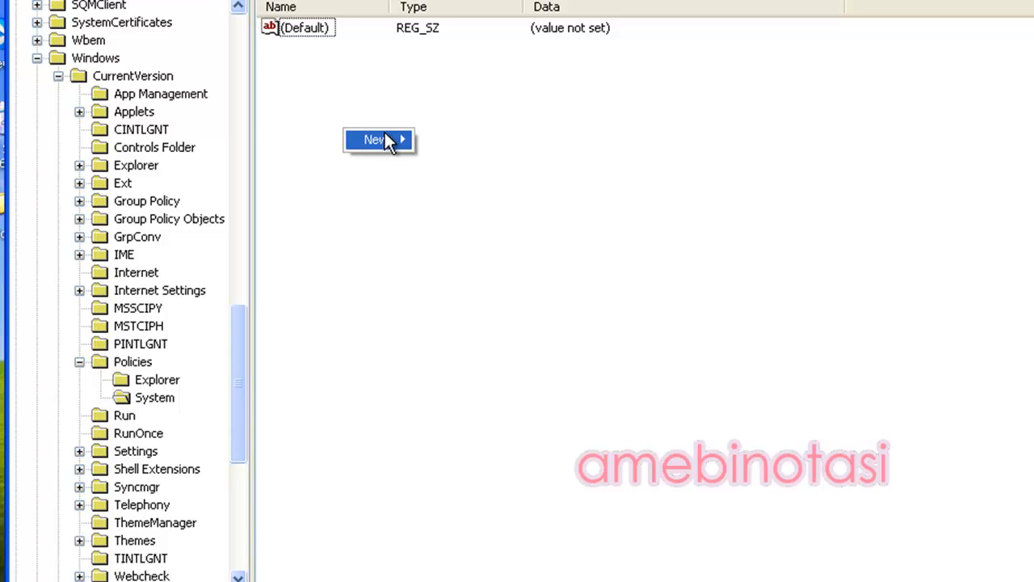
pyautogui.moveTo(386, 139)
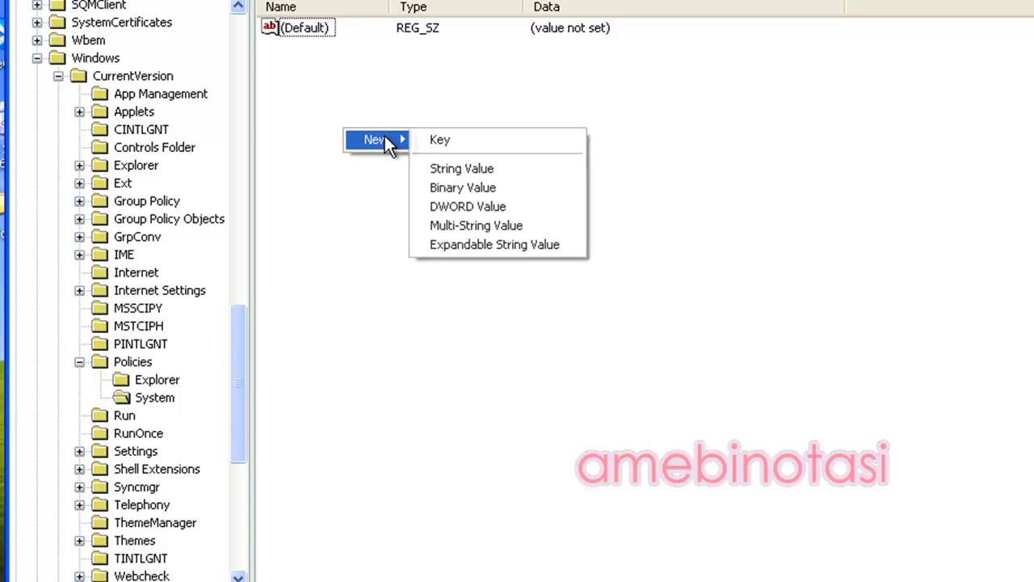
pyautogui.click(484, 206)
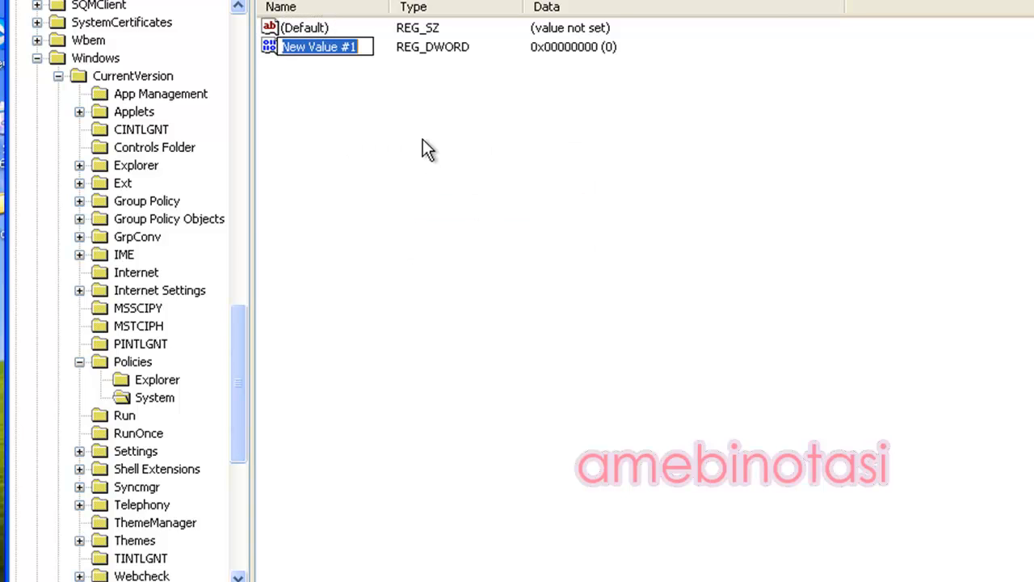
pyautogui.write('Disab')
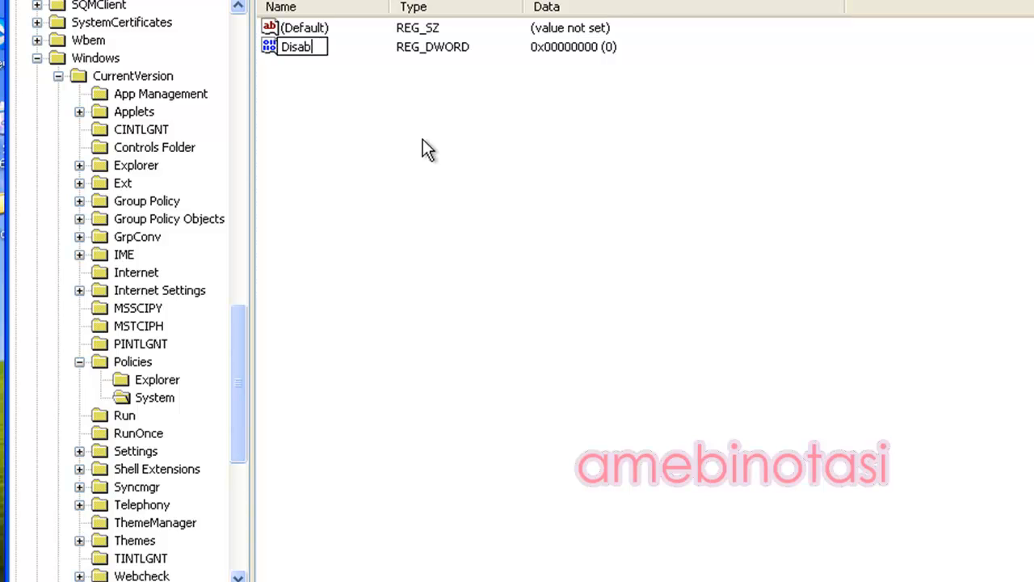
pyautogui.write('leTaskmgr')
pyautogui.press('Return')
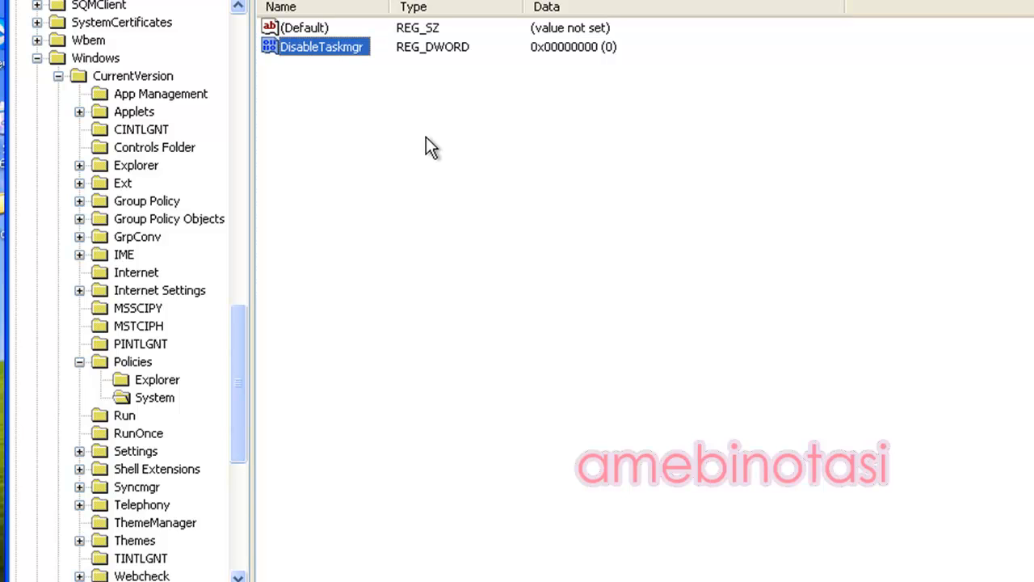
pyautogui.doubleClick(343, 53)
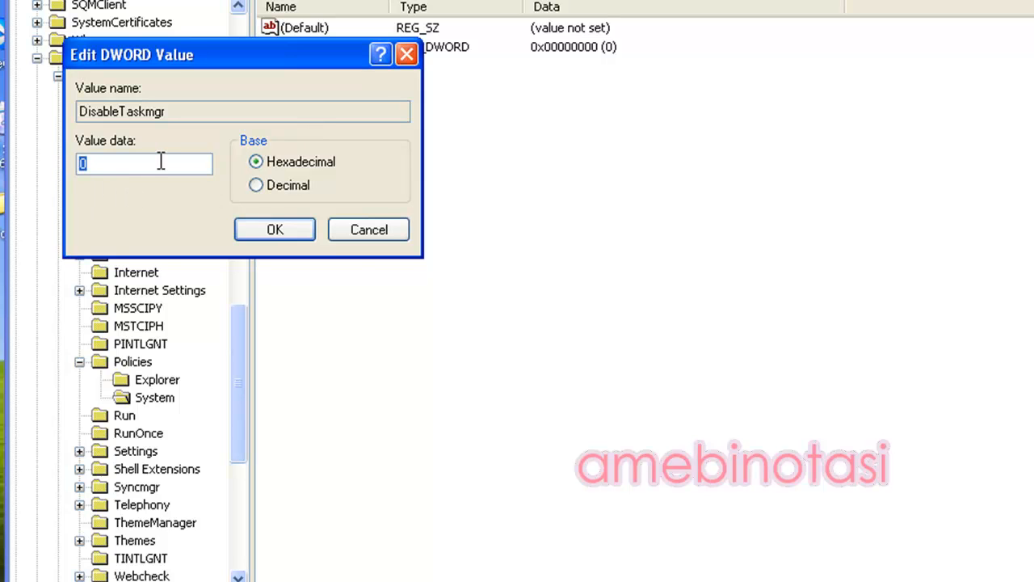
pyautogui.click(275, 231)
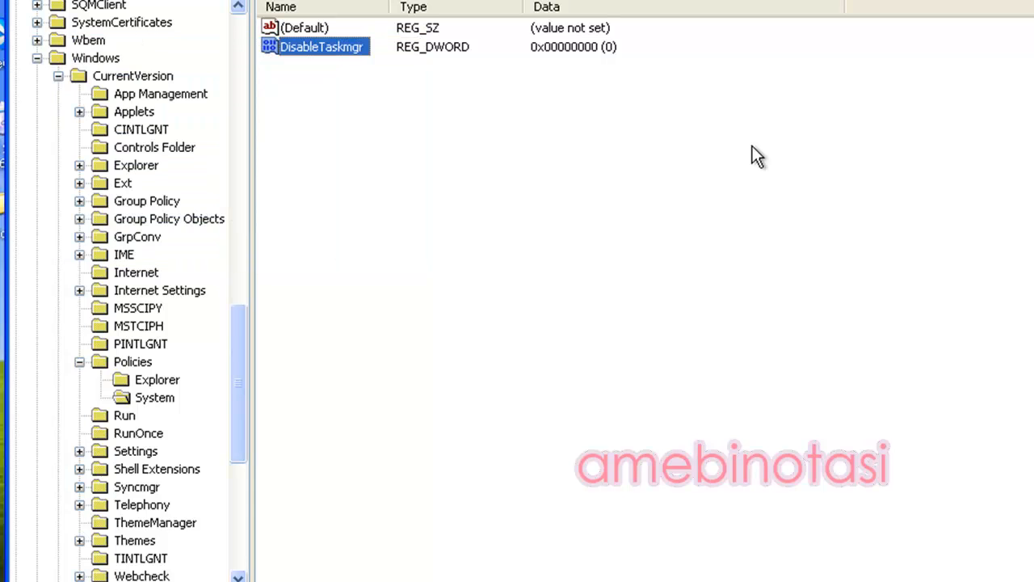
# Open Task Manager to check that it works, view its processes and performance information, and close it
pyautogui.click(10, 578)
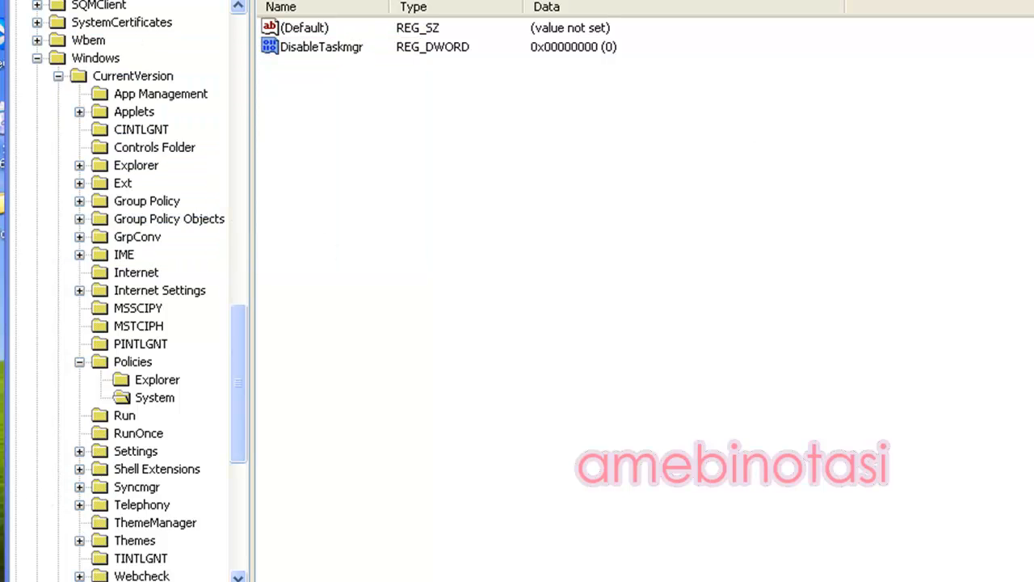
pyautogui.hotkey('ctrl', 'shift', 'Escape')
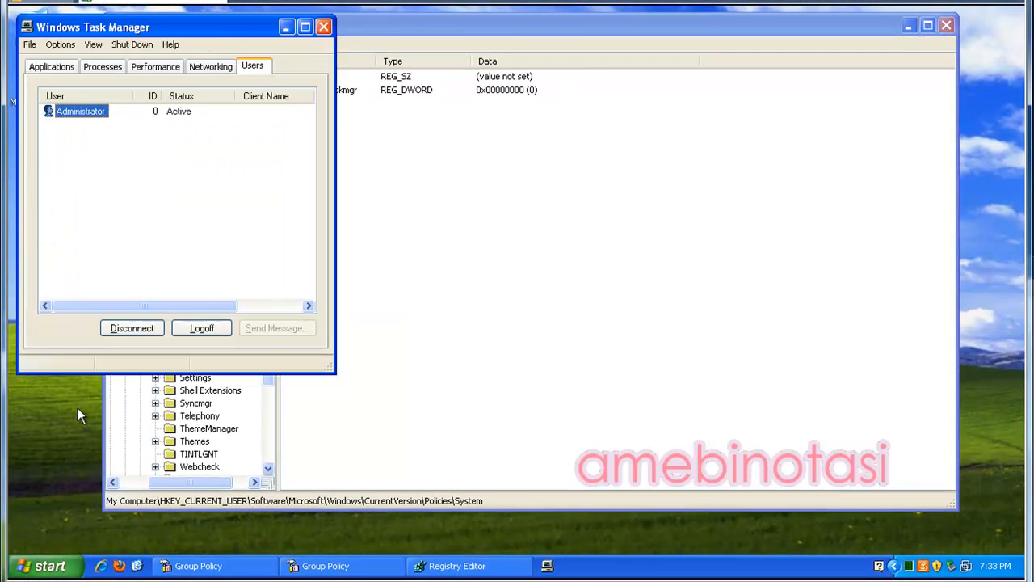
pyautogui.click(103, 67)
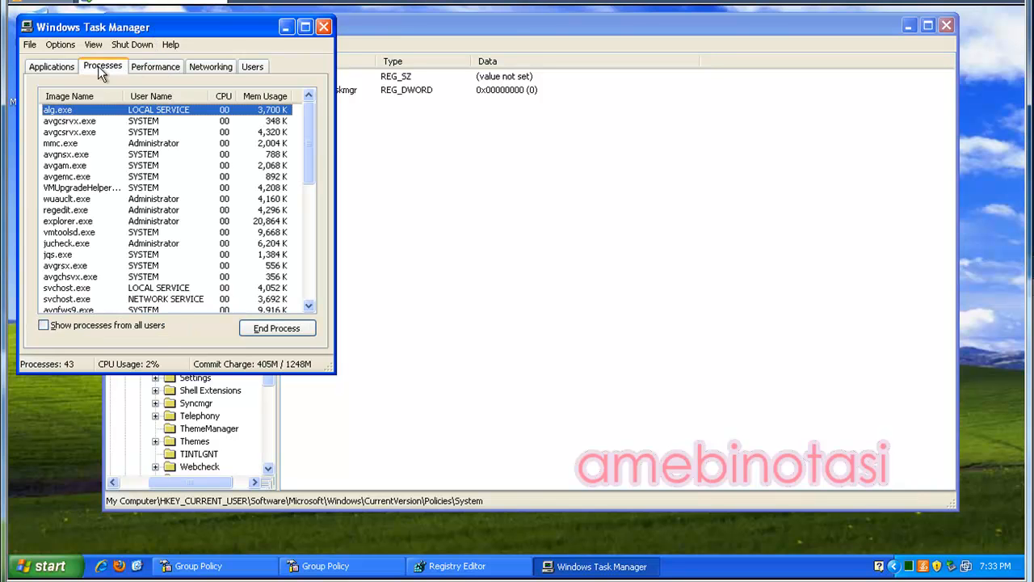
pyautogui.click(155, 67)
pyautogui.click(323, 29)
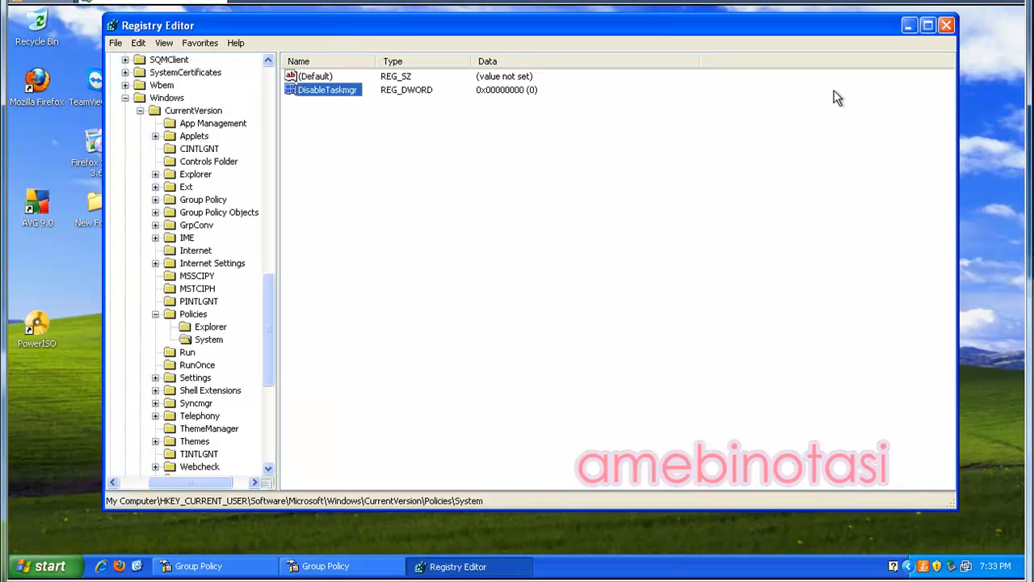
# Collapse the Windows key in the registry tree and minimize the Registry Editor
pyautogui.click(125, 98)
pyautogui.moveTo(264, 307); pyautogui.dragTo(281, 38)
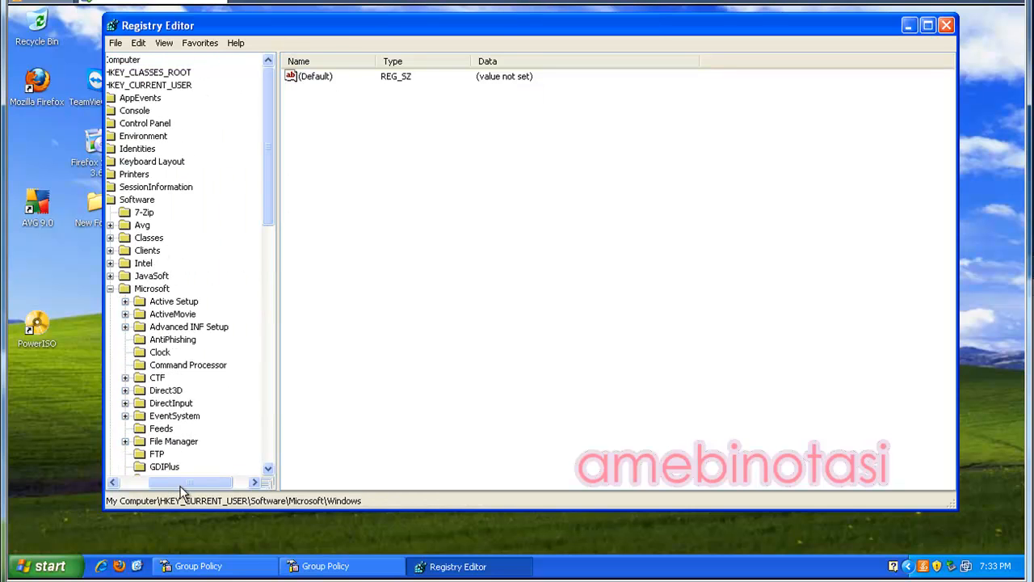
pyautogui.moveTo(176, 481); pyautogui.dragTo(141, 482)
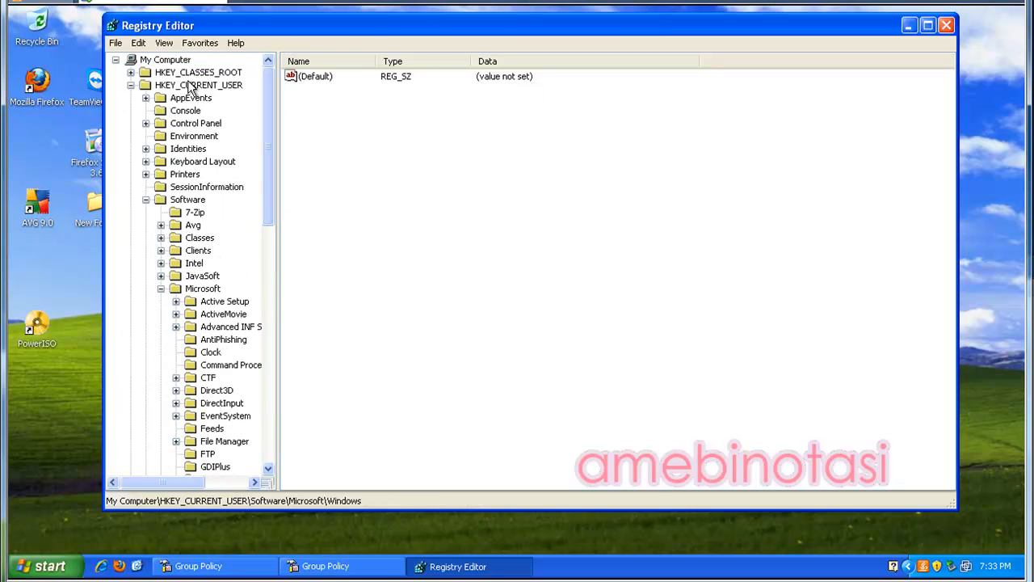
pyautogui.click(908, 25)
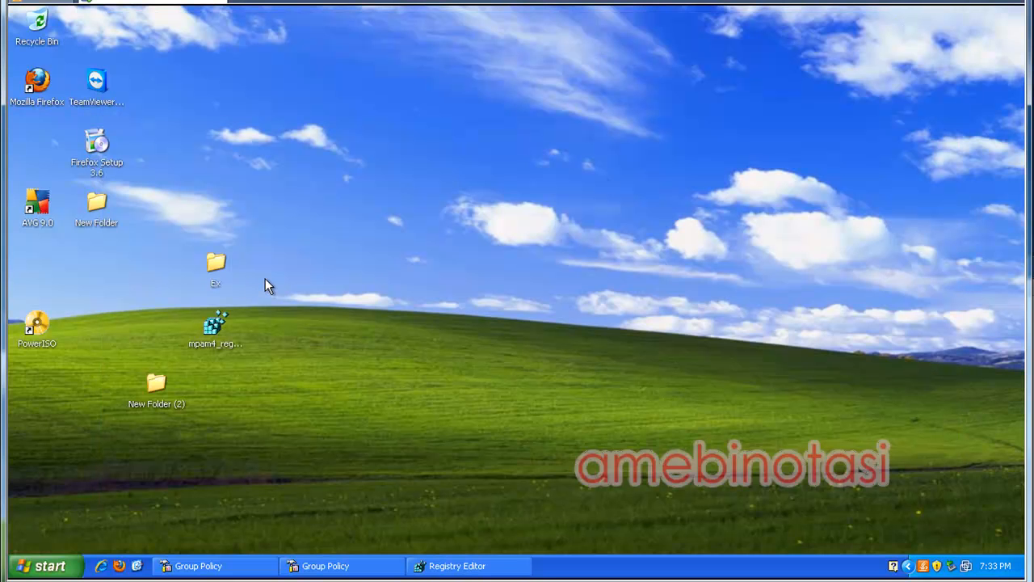
# Open the Ex folder on the desktop and merge the enable_taskmanager file into the registry
pyautogui.doubleClick(216, 263)
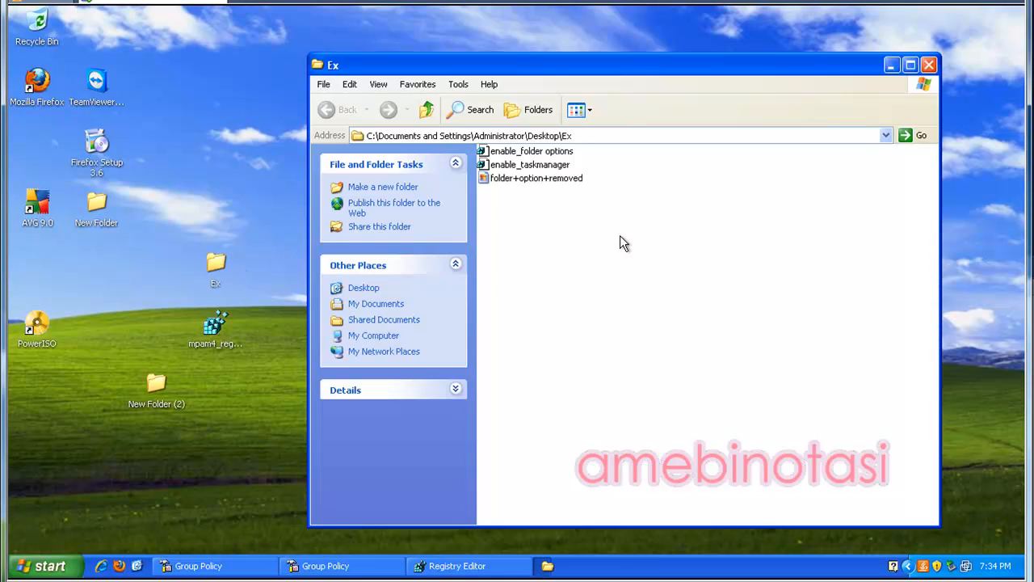
pyautogui.doubleClick(526, 165)
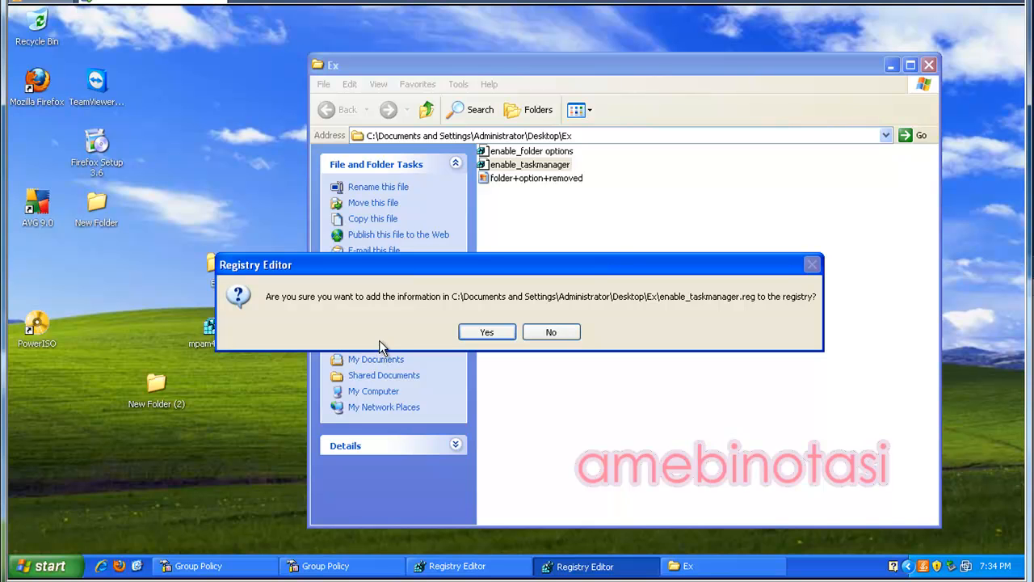
pyautogui.click(470, 333)
pyautogui.click(518, 332)
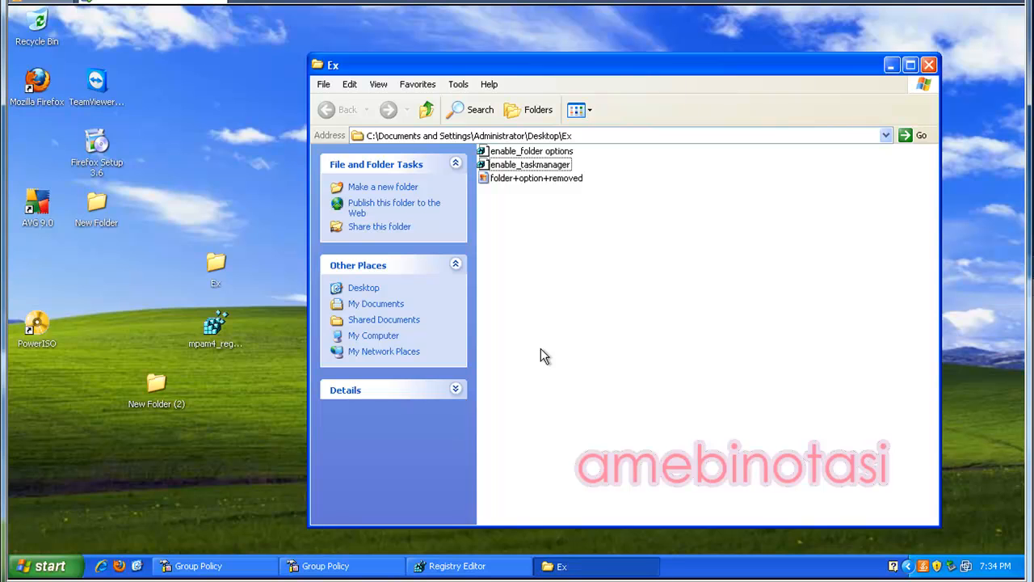
# Open Task Manager to test it again, and close both it and the Ex folder
pyautogui.hotkey('ctrl', 'shift', 'Escape')
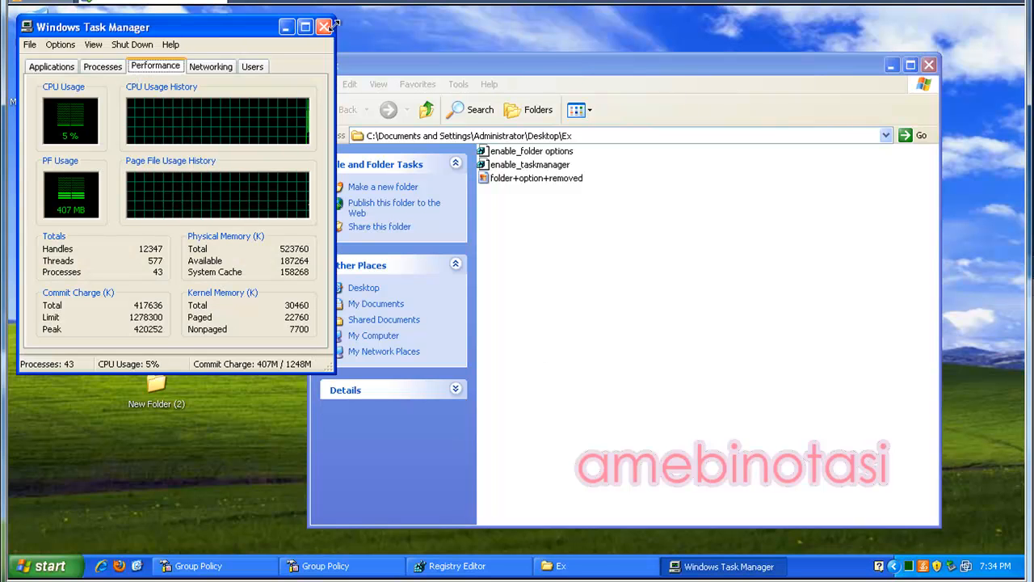
pyautogui.click(324, 28)
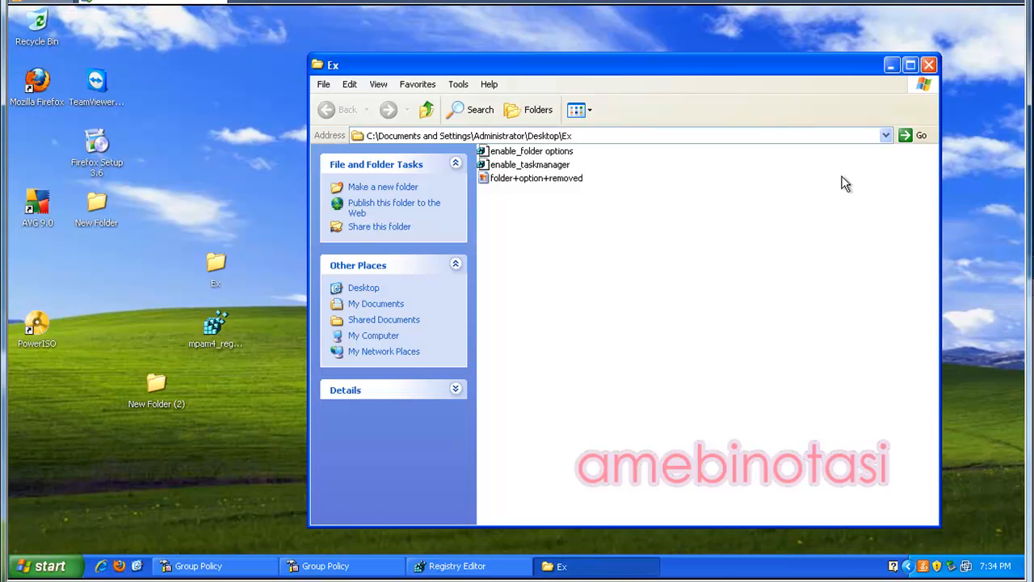
pyautogui.click(929, 65)
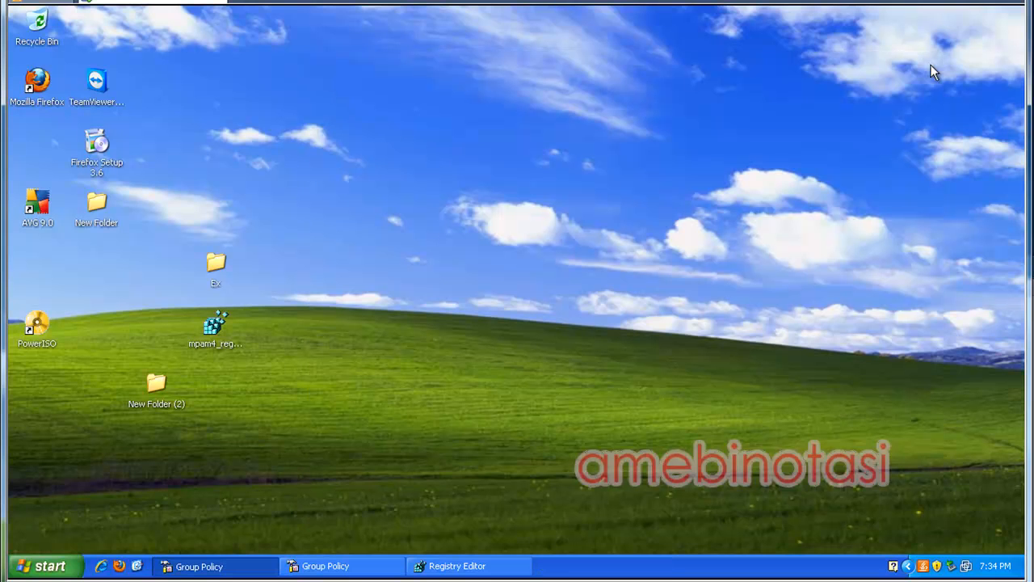
# Close both minimized Group Policy windows
pyautogui.rightClick(372, 566)
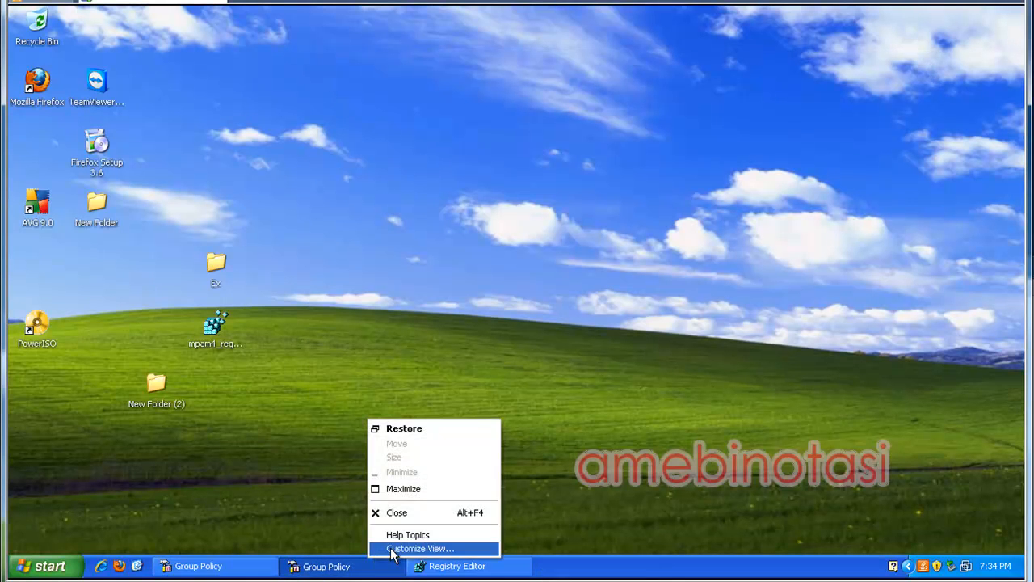
pyautogui.click(404, 513)
pyautogui.rightClick(232, 572)
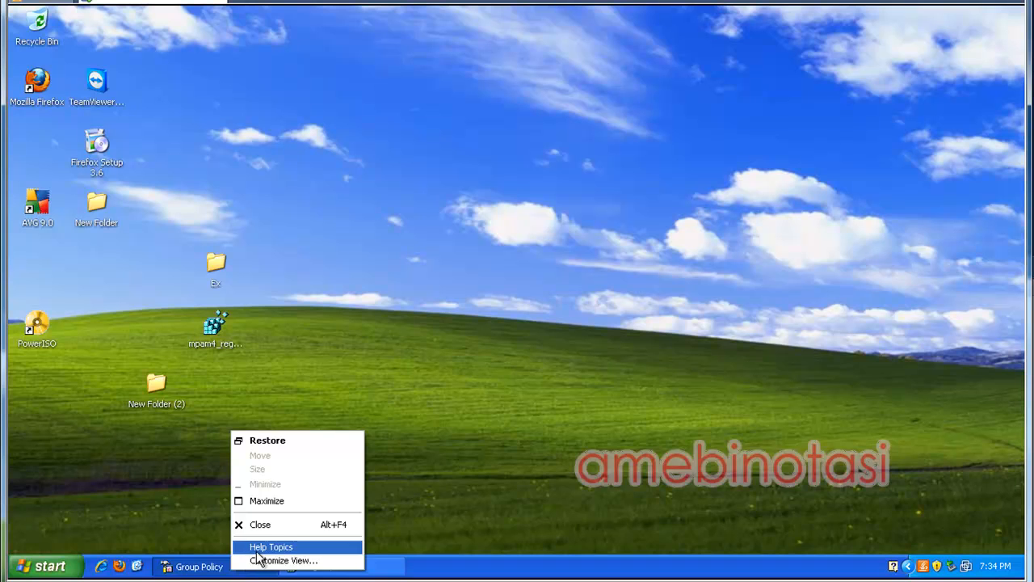
pyautogui.click(269, 525)
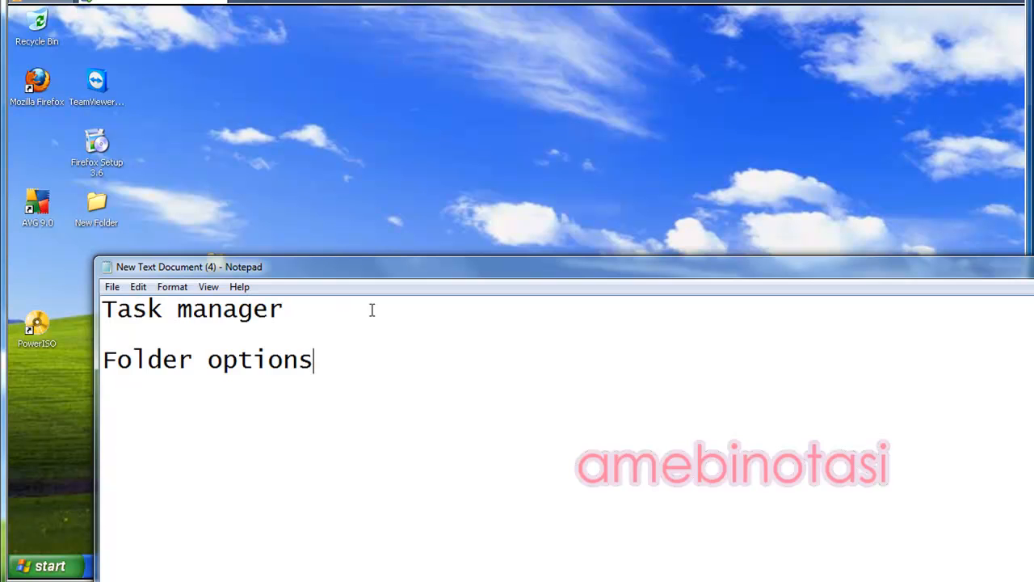
# Highlight the Folder options line in the note, and view the folder+option+removed picture from the Ex folder
pyautogui.moveTo(387, 367); pyautogui.dragTo(133, 359)
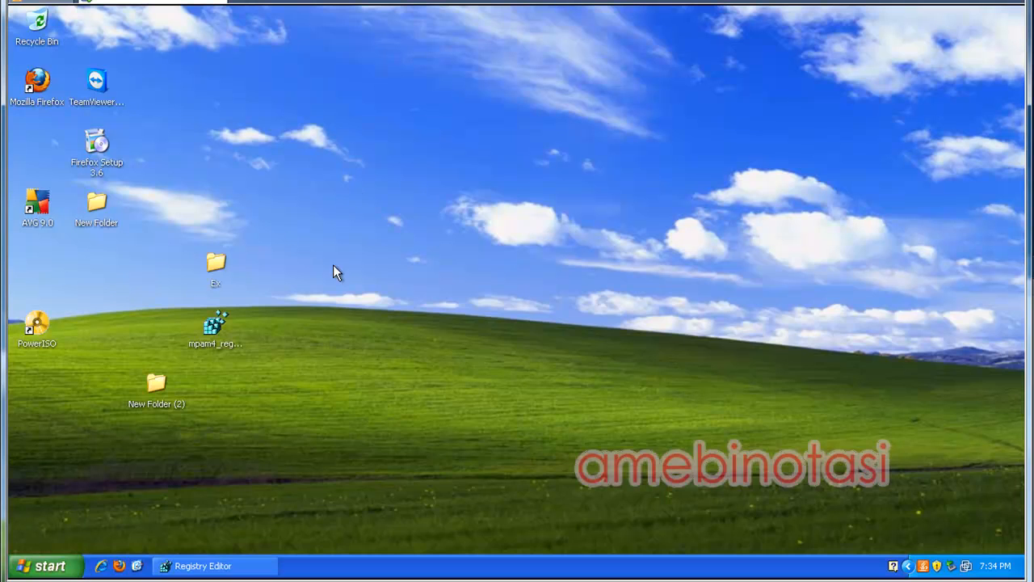
pyautogui.doubleClick(229, 260)
pyautogui.doubleClick(506, 180)
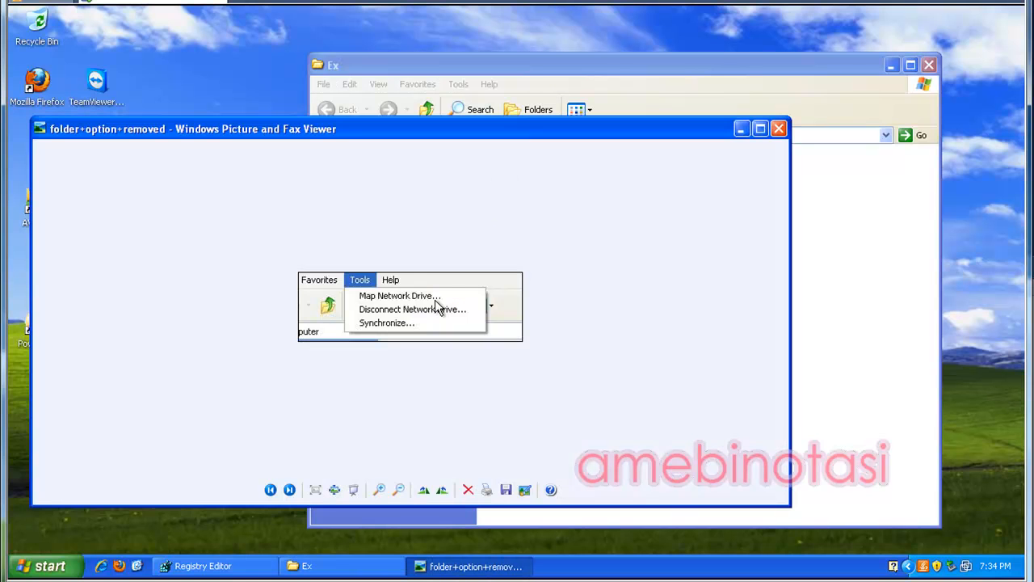
pyautogui.click(779, 130)
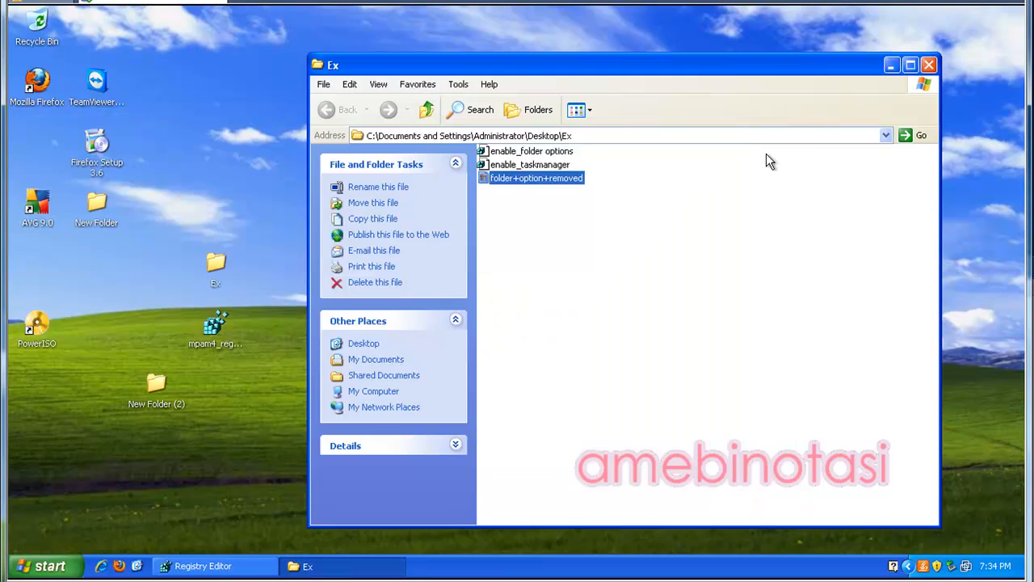
# Run regedit to bring up the Registry Editor again
pyautogui.click(58, 566)
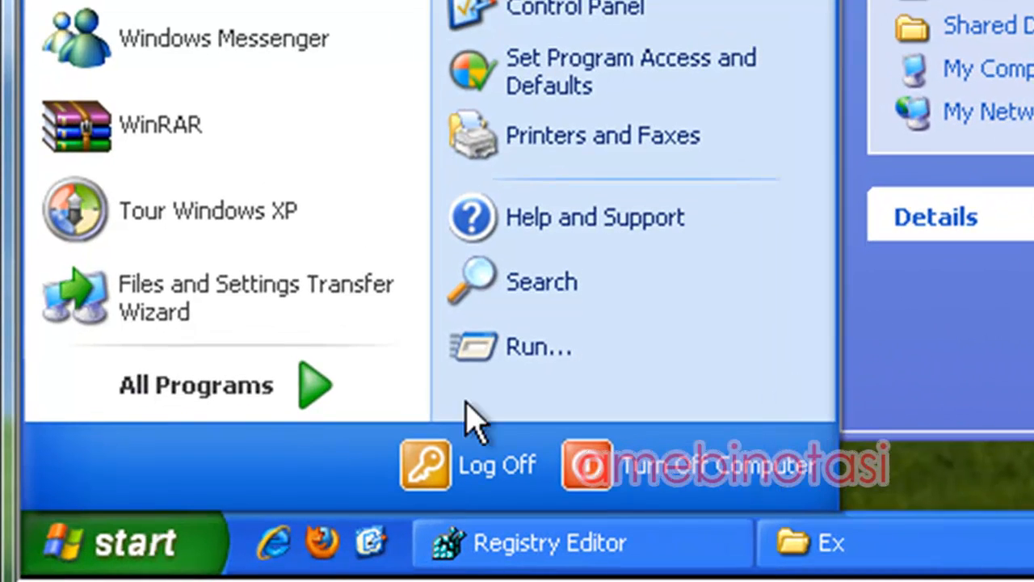
pyautogui.click(530, 351)
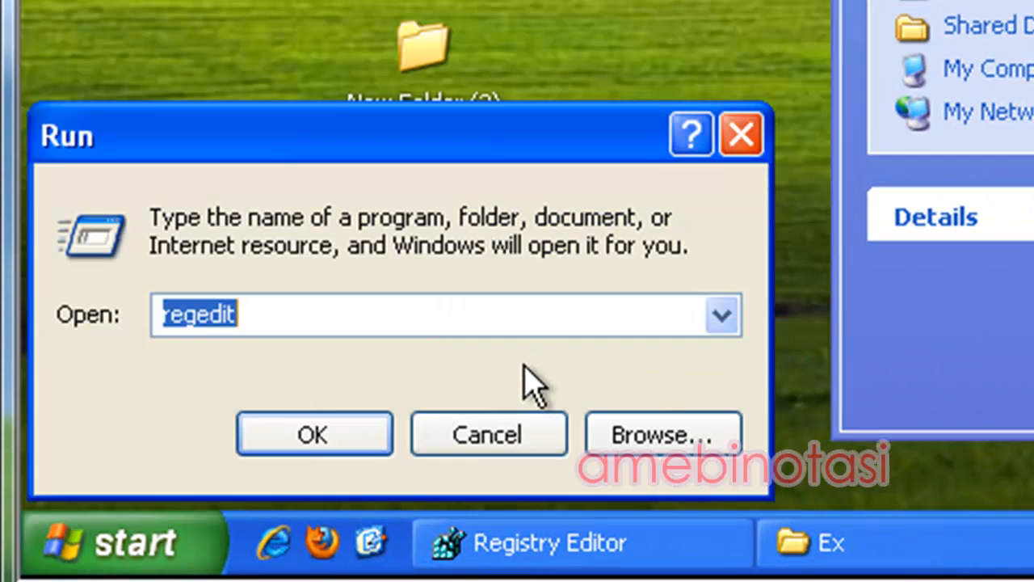
pyautogui.click(342, 439)
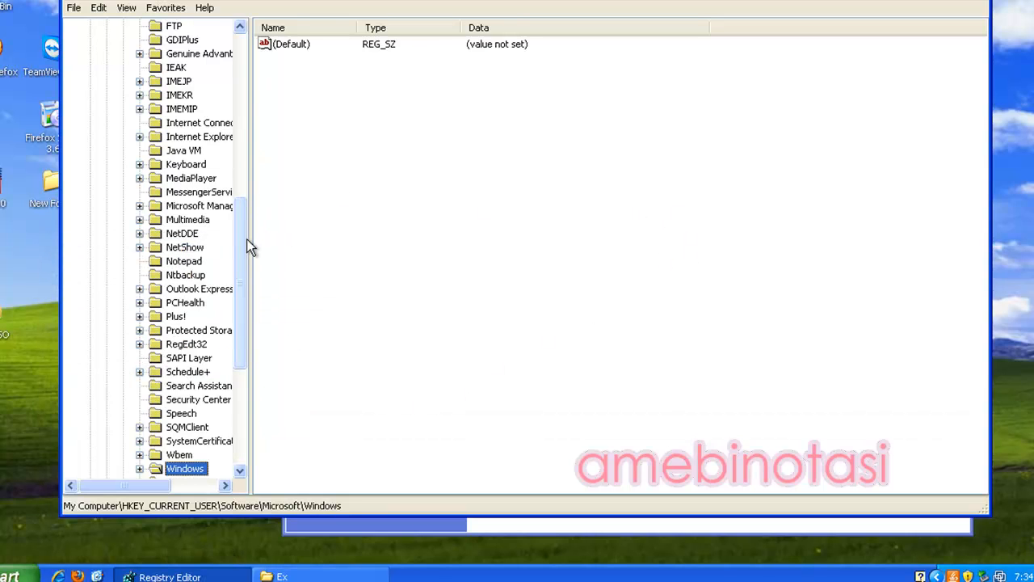
# Collapse the HKEY_CURRENT_USER branch and expand it again down to the Software\Microsoft key
pyautogui.moveTo(249, 246); pyautogui.dragTo(246, 63)
pyautogui.click(107, 176)
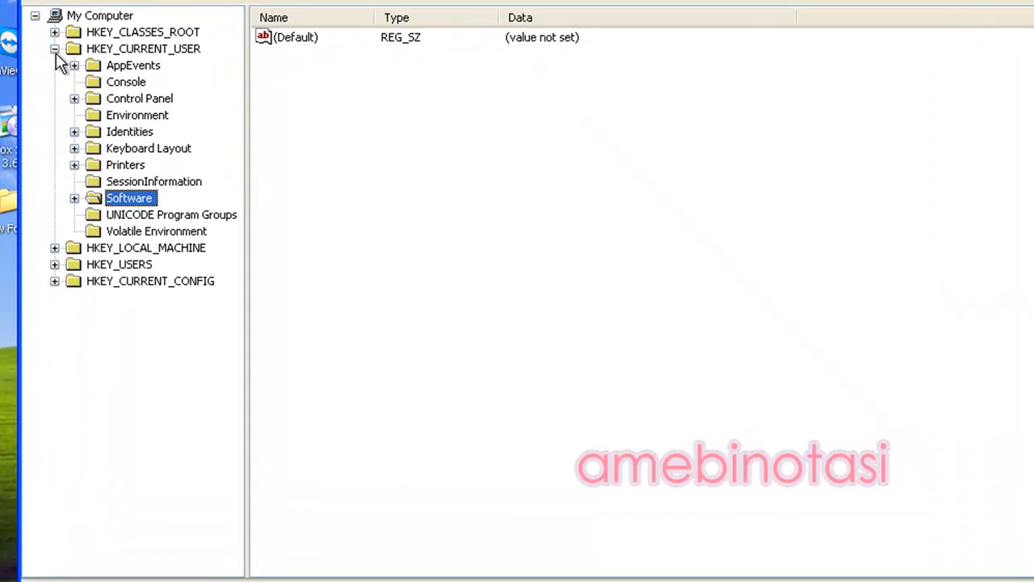
pyautogui.click(54, 49)
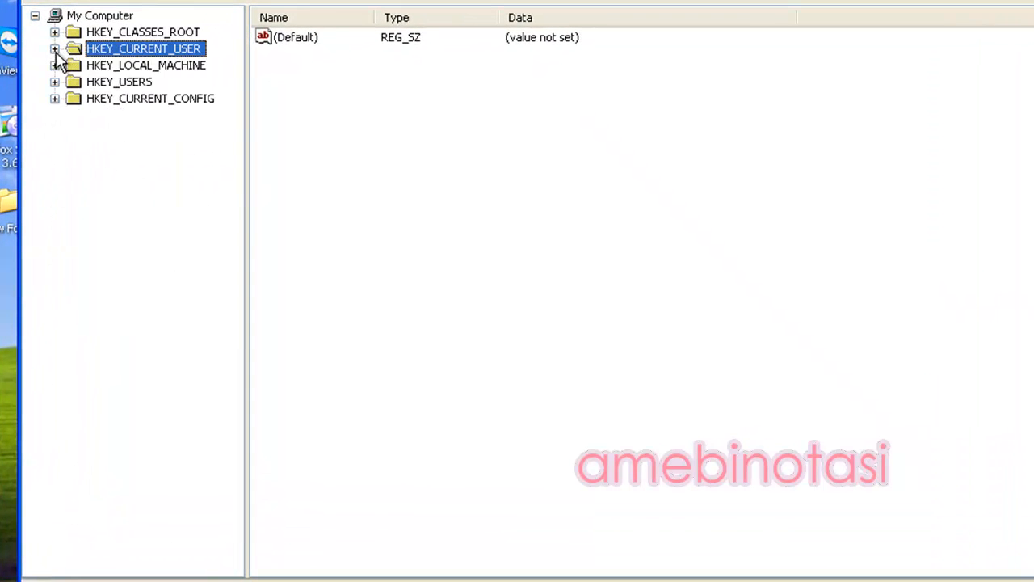
pyautogui.doubleClick(126, 55)
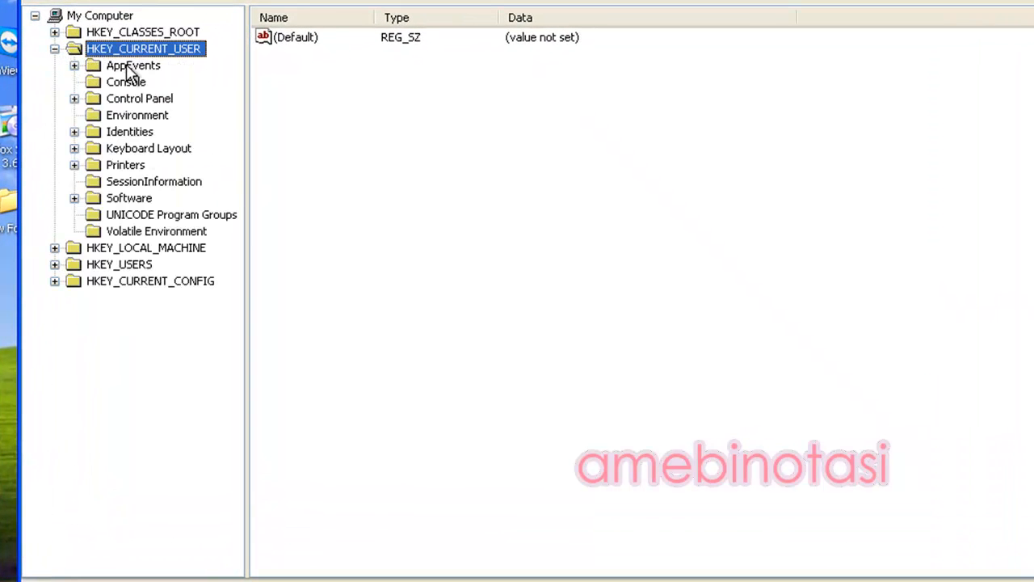
pyautogui.doubleClick(135, 204)
pyautogui.click(147, 136)
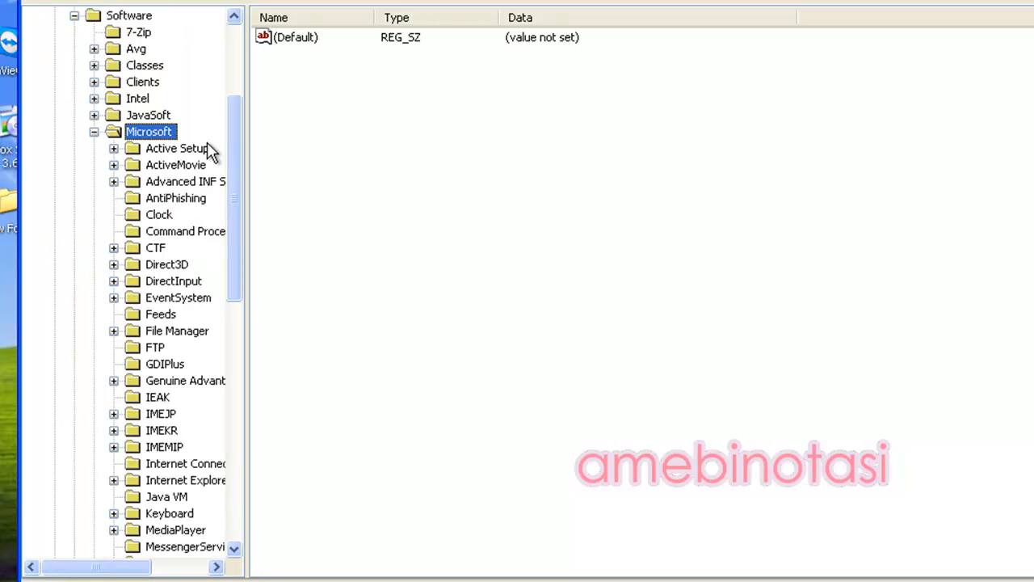
# Open the Explorer key under Microsoft\Windows\CurrentVersion\Policies
pyautogui.moveTo(236, 144); pyautogui.dragTo(259, 356)
pyautogui.doubleClick(157, 347)
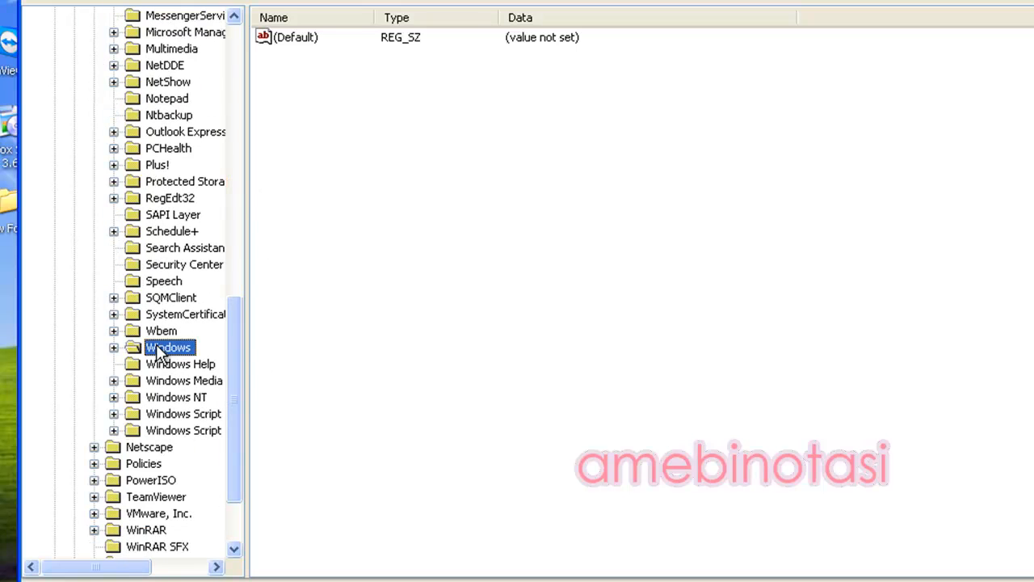
pyautogui.doubleClick(194, 364)
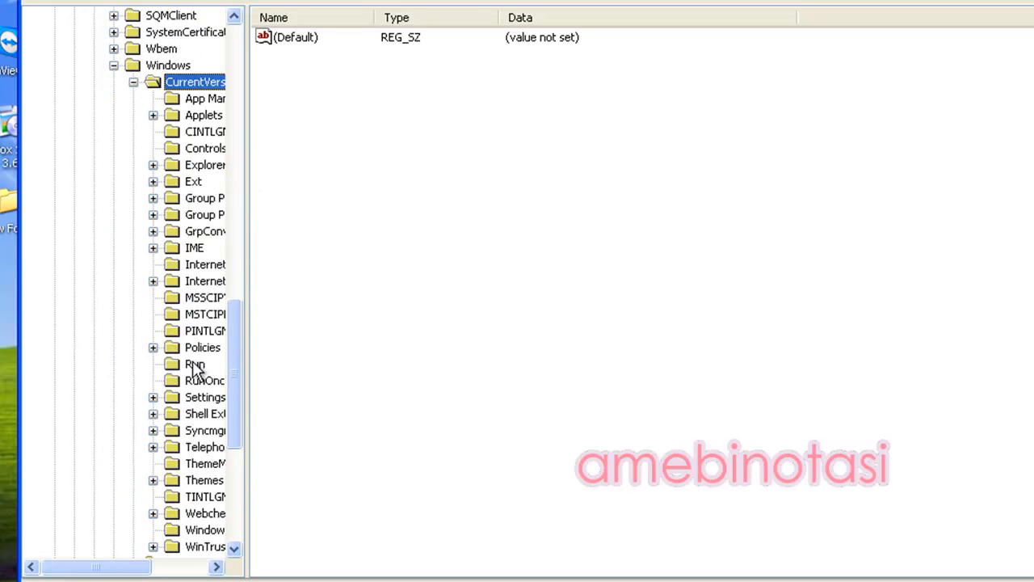
pyautogui.moveTo(99, 568); pyautogui.dragTo(144, 548)
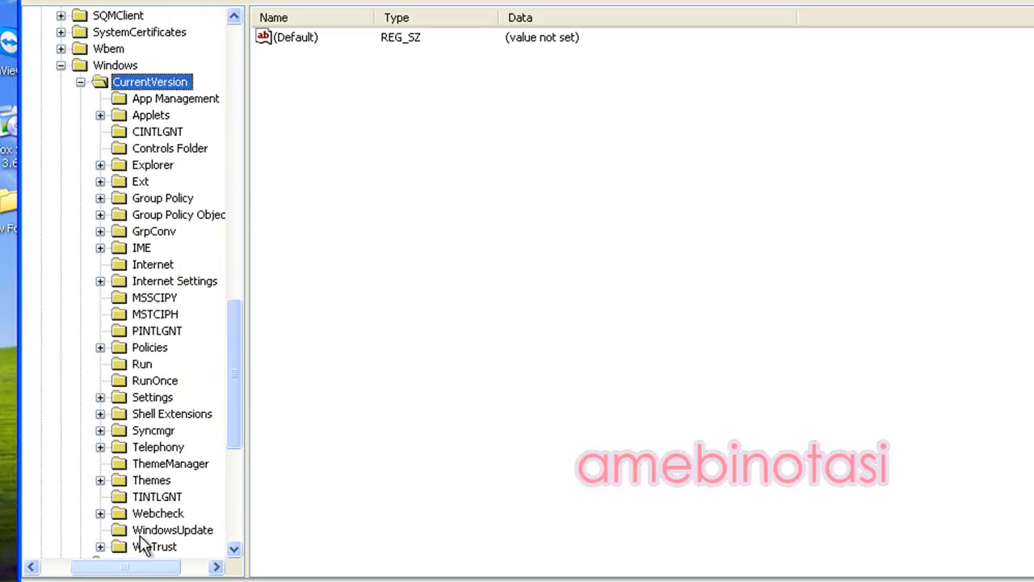
pyautogui.doubleClick(150, 349)
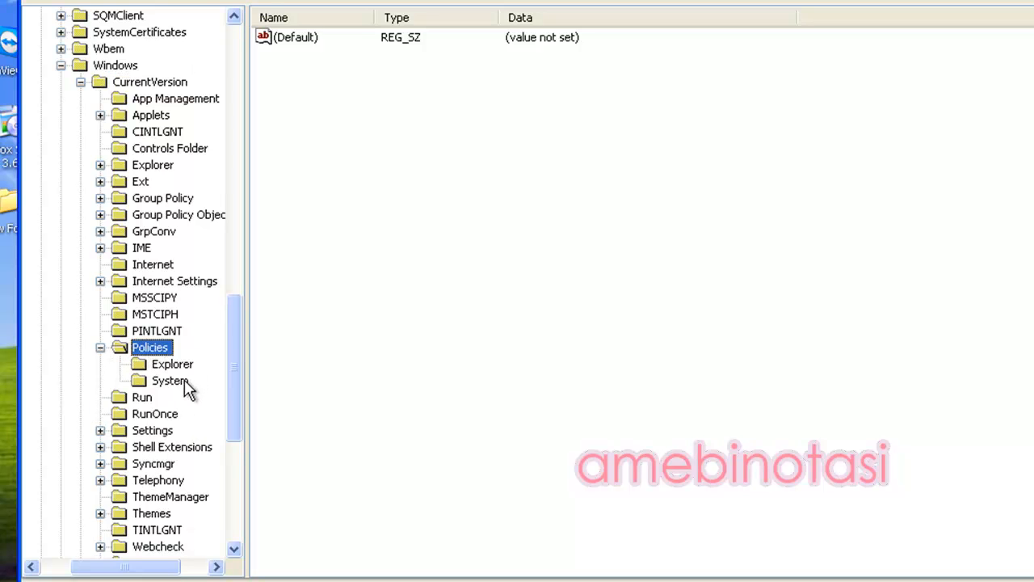
pyautogui.click(181, 364)
pyautogui.click(379, 225)
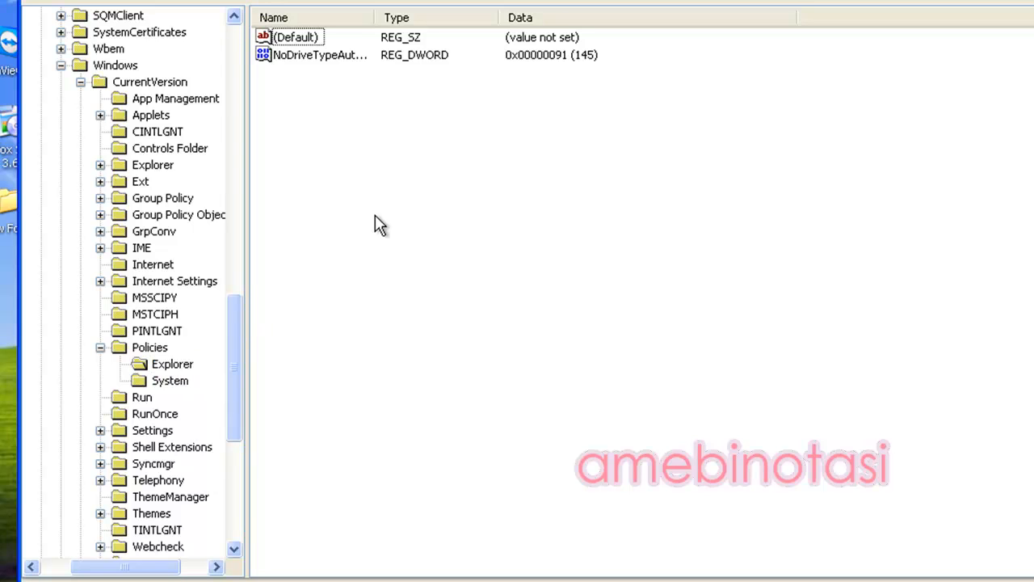
# Create a new DWORD value named NoFolderOptions in the Explorer policies key
pyautogui.rightClick(310, 112)
pyautogui.moveTo(356, 122)
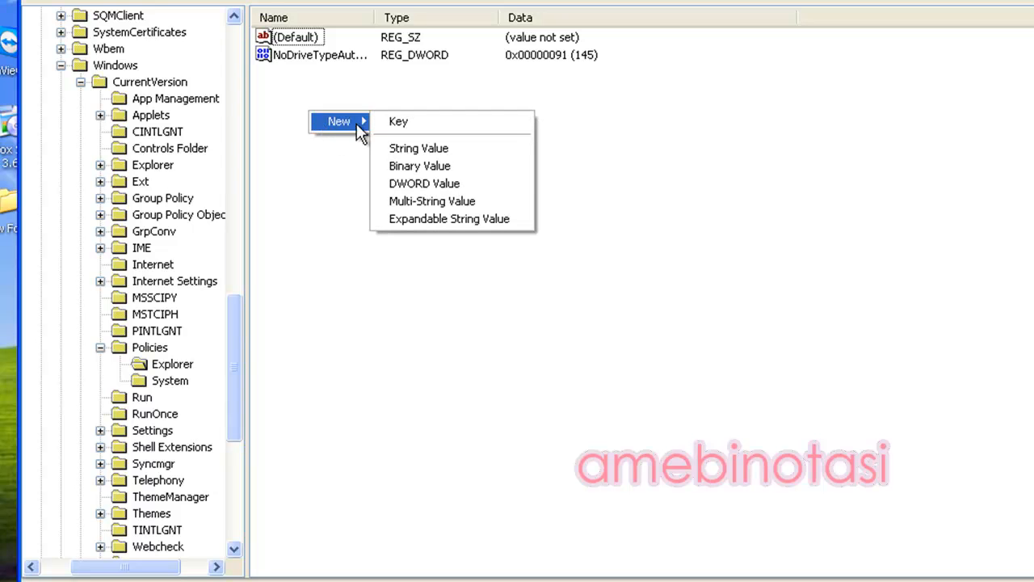
pyautogui.click(423, 182)
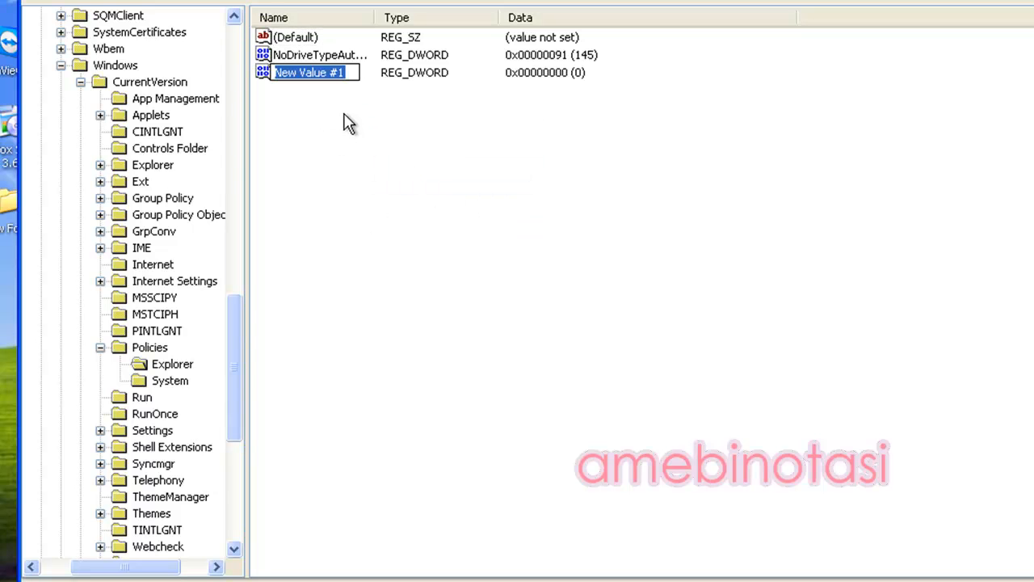
pyautogui.write('N')
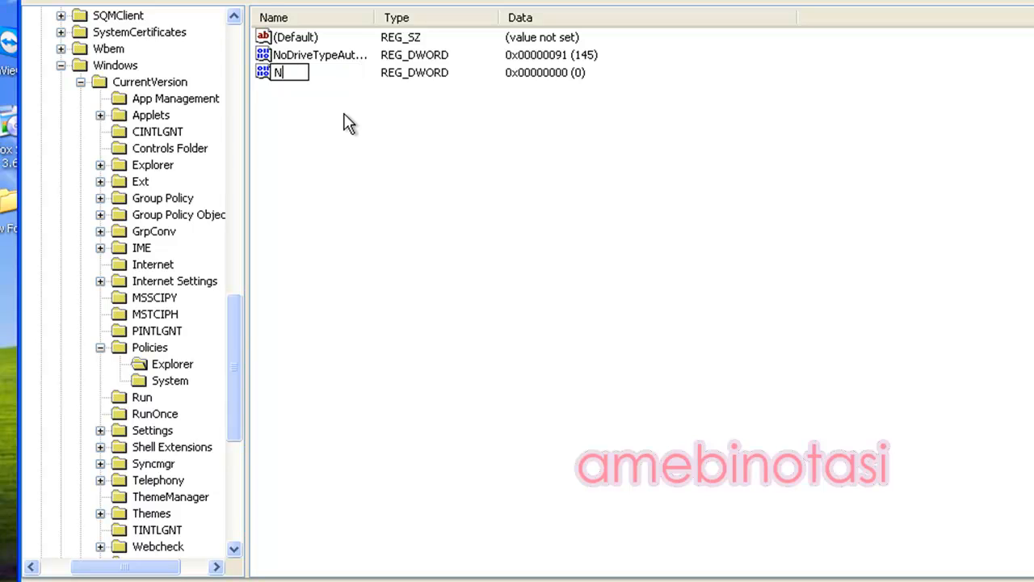
pyautogui.write('oFolderopti')
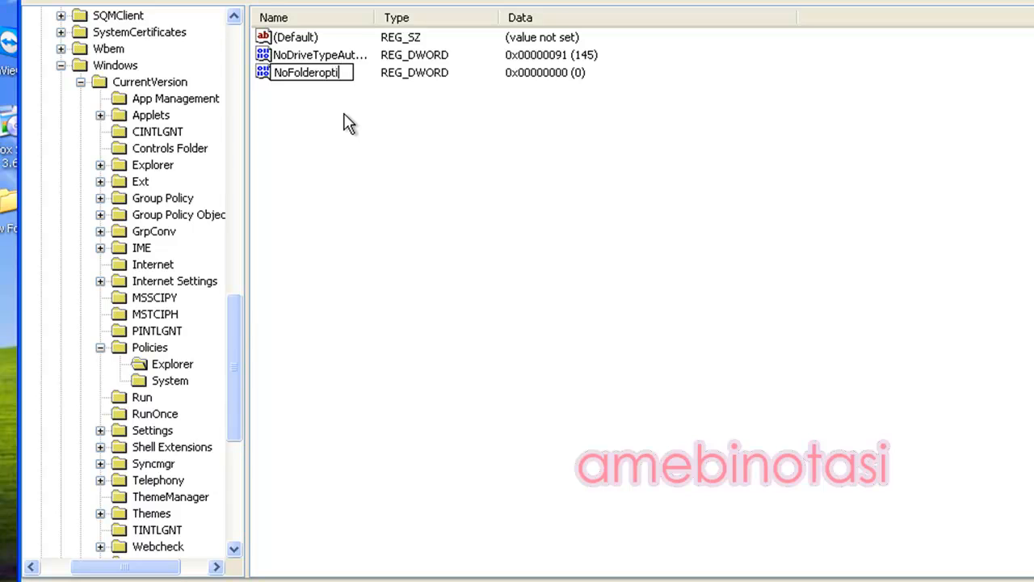
pyautogui.press('BackSpace')
pyautogui.press('BackSpace')
pyautogui.press('BackSpace')
pyautogui.write('Options')
pyautogui.press('Return')
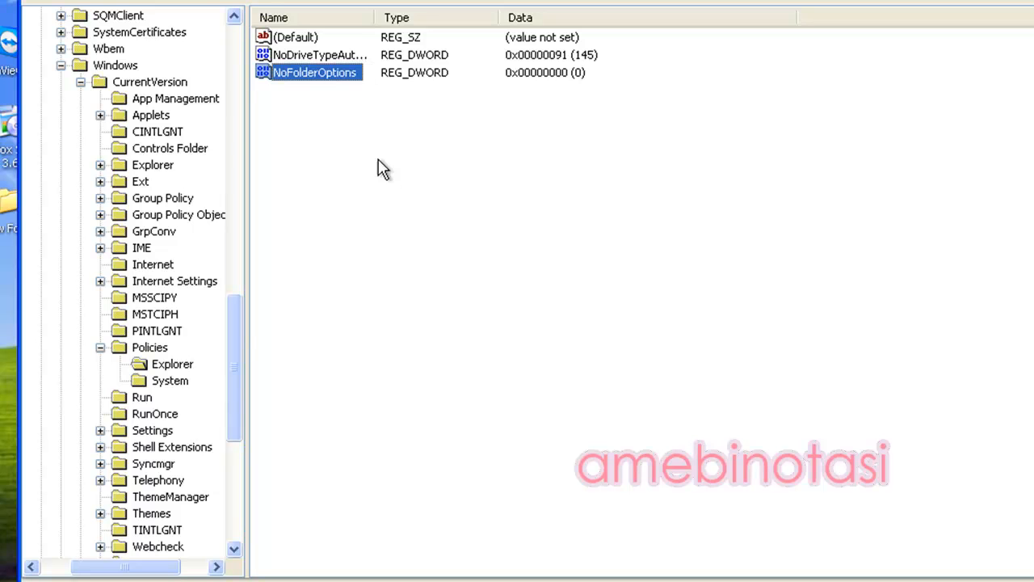
# Set the value data of NoFolderOptions to 1
pyautogui.doubleClick(336, 78)
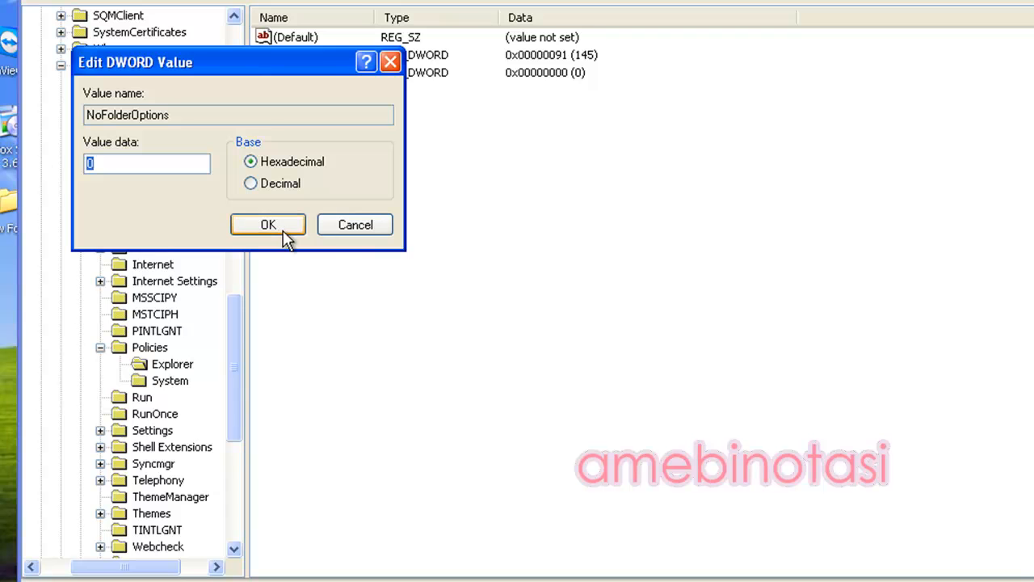
pyautogui.write('1')
pyautogui.press('Return')
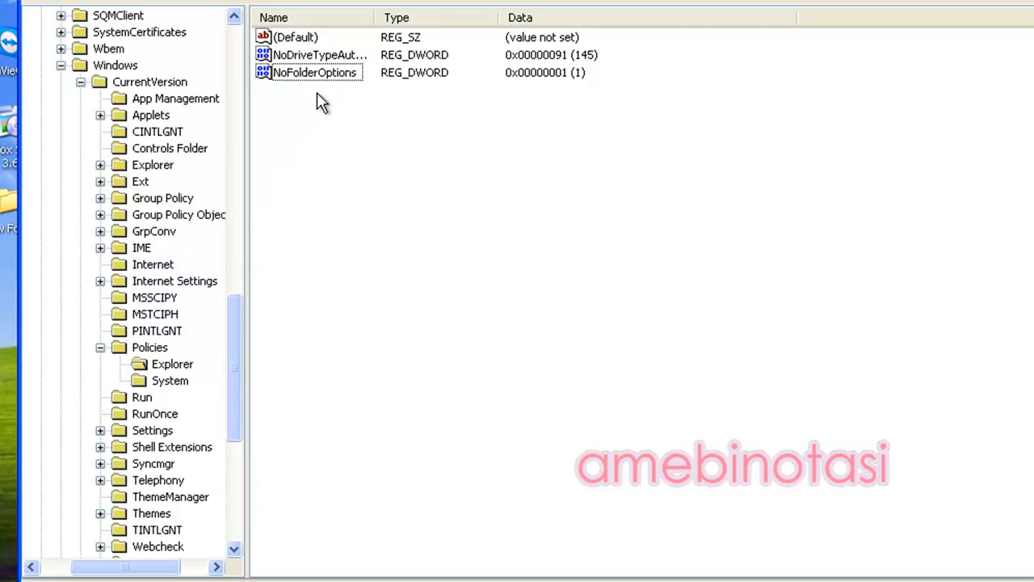
# Set the value data of NoFolderOptions to 0 and close the Registry Editor
pyautogui.doubleClick(316, 74)
pyautogui.write('0')
pyautogui.press('Return')
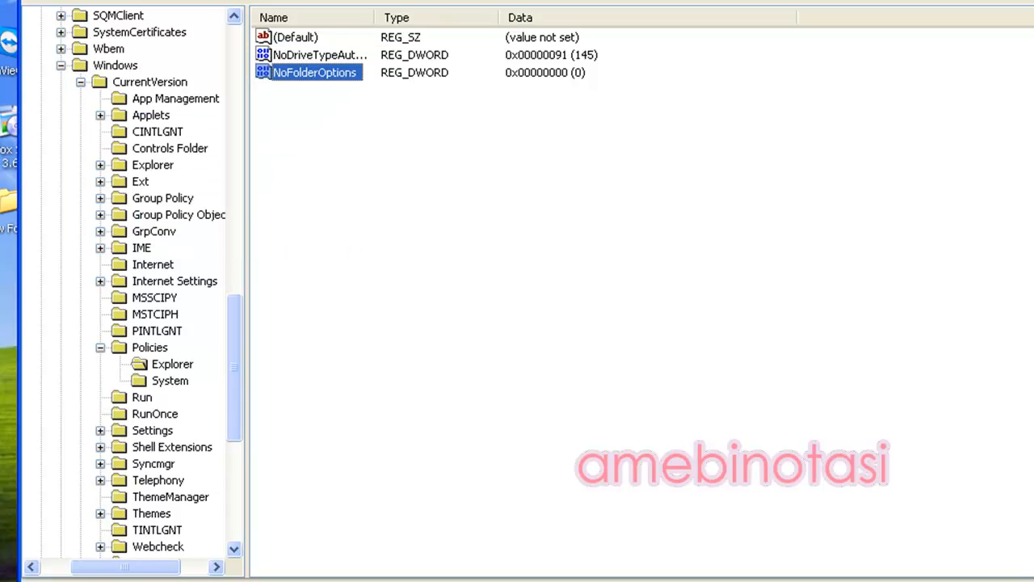
pyautogui.click(682, 136)
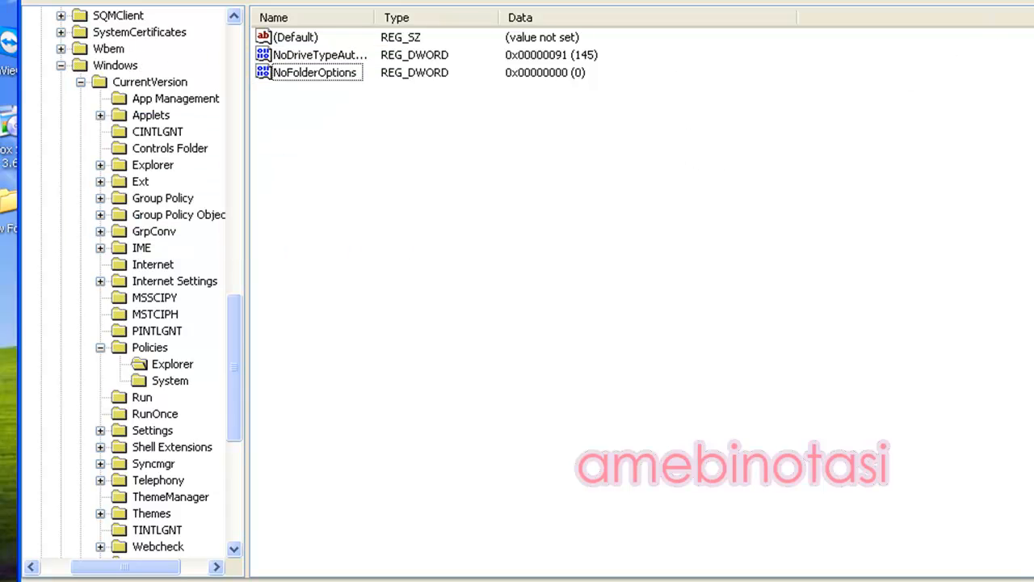
pyautogui.hotkey('alt', 'F4')
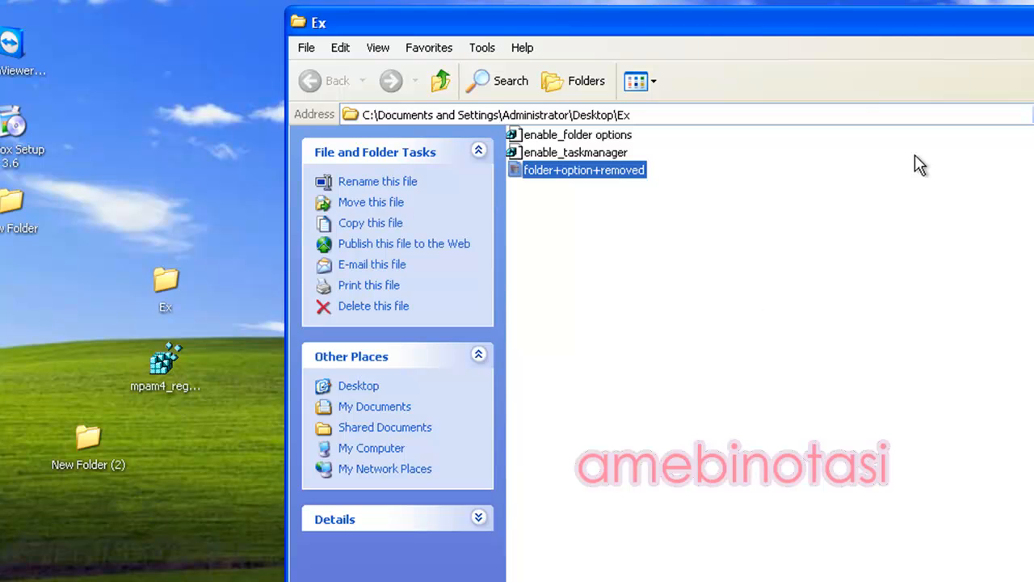
# Close the Ex folder, and check in My Computer whether the Folder Options command is available
pyautogui.click(1033, 23)
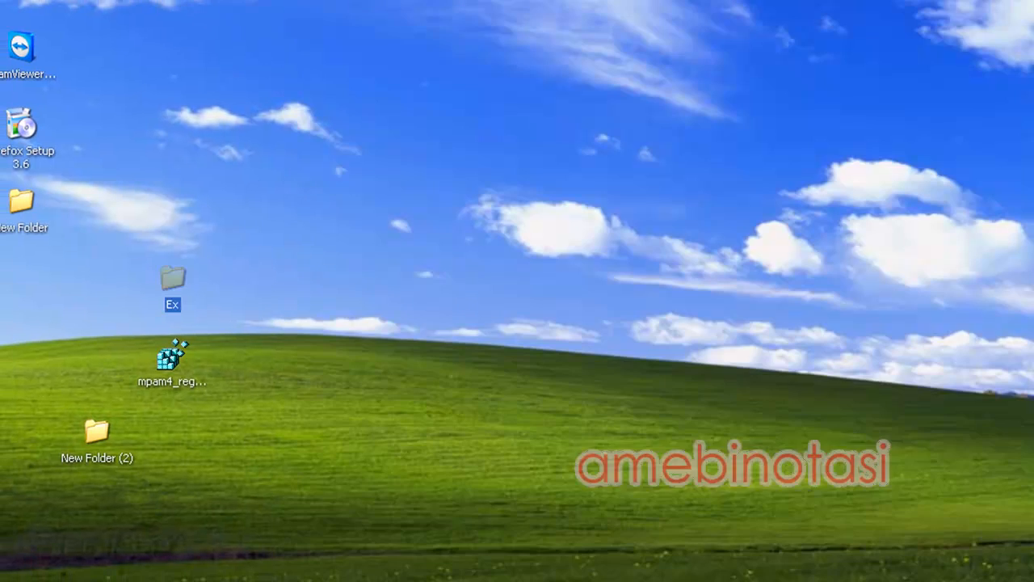
pyautogui.click(53, 565)
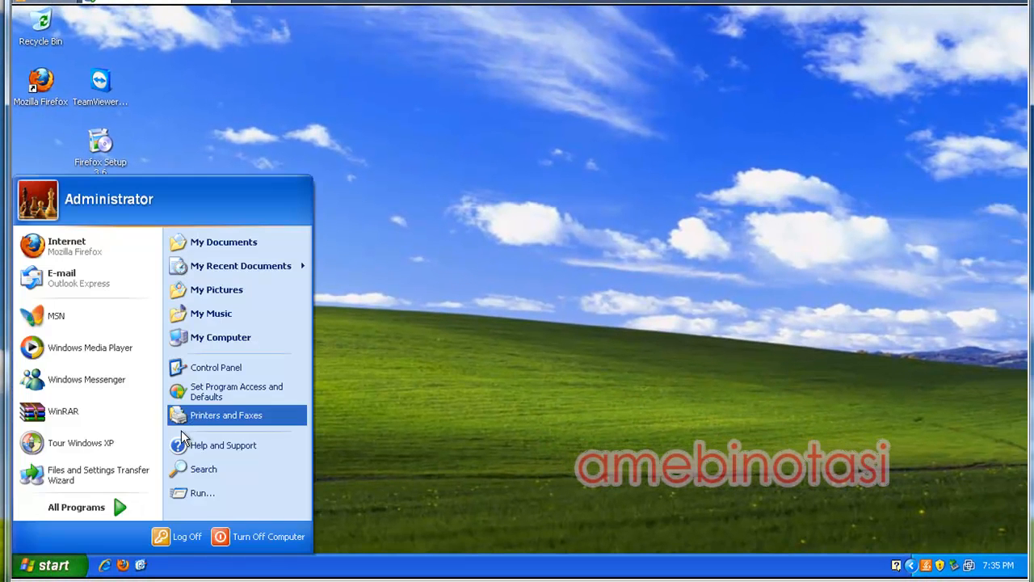
pyautogui.click(511, 378)
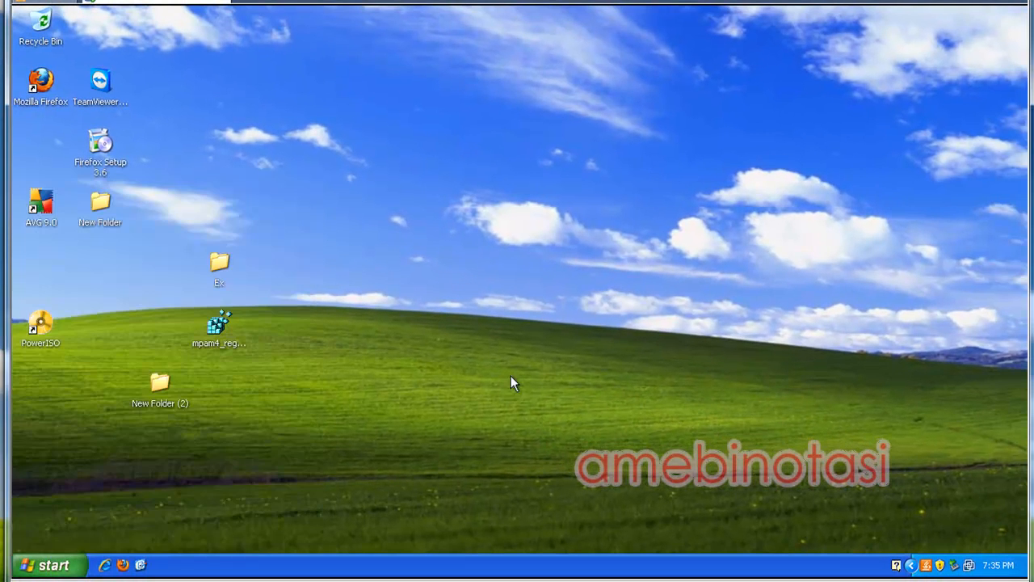
pyautogui.click(44, 565)
pyautogui.click(215, 338)
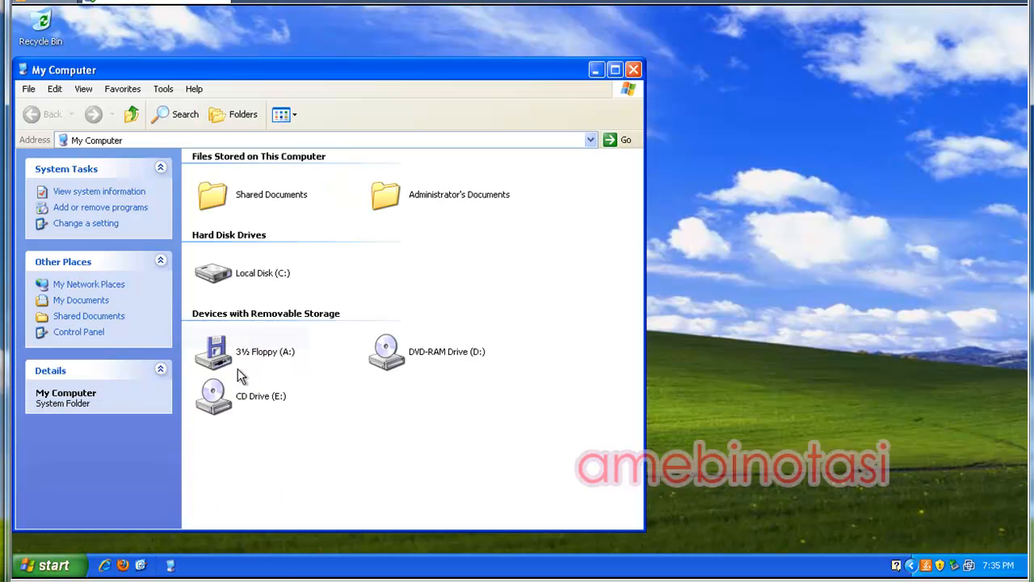
pyautogui.click(162, 89)
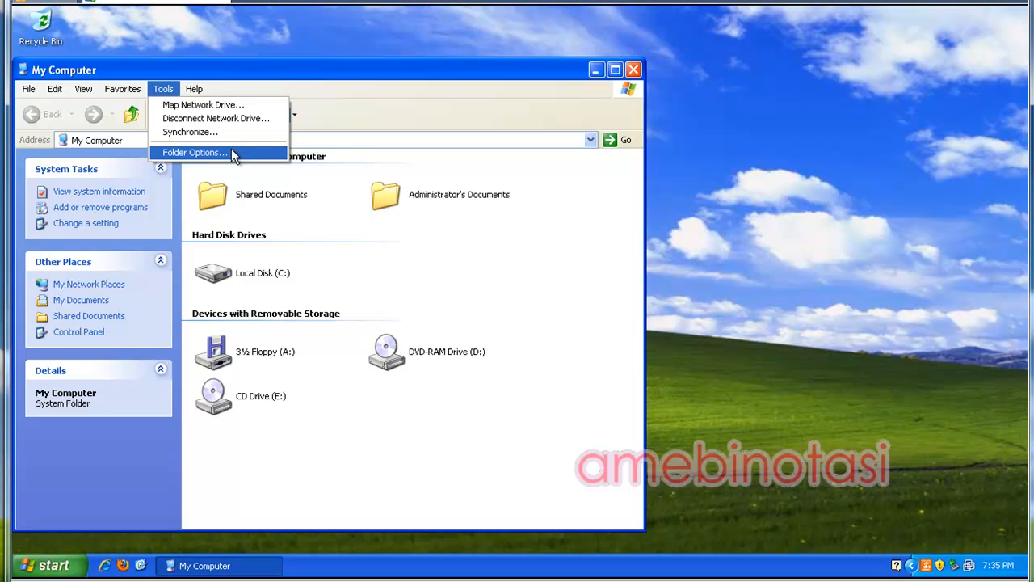
pyautogui.click(517, 108)
pyautogui.click(639, 74)
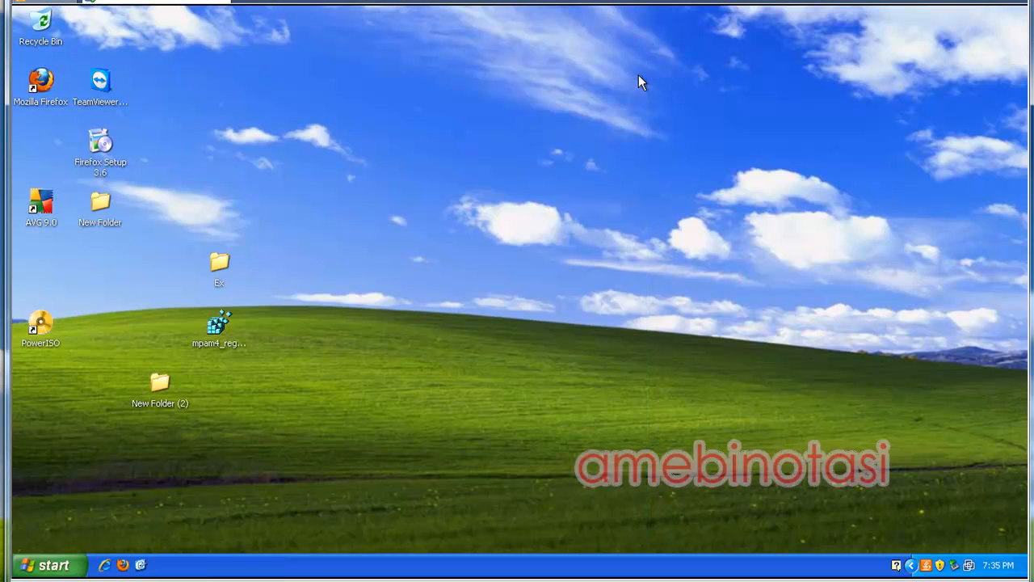
pyautogui.click(53, 565)
pyautogui.click(203, 493)
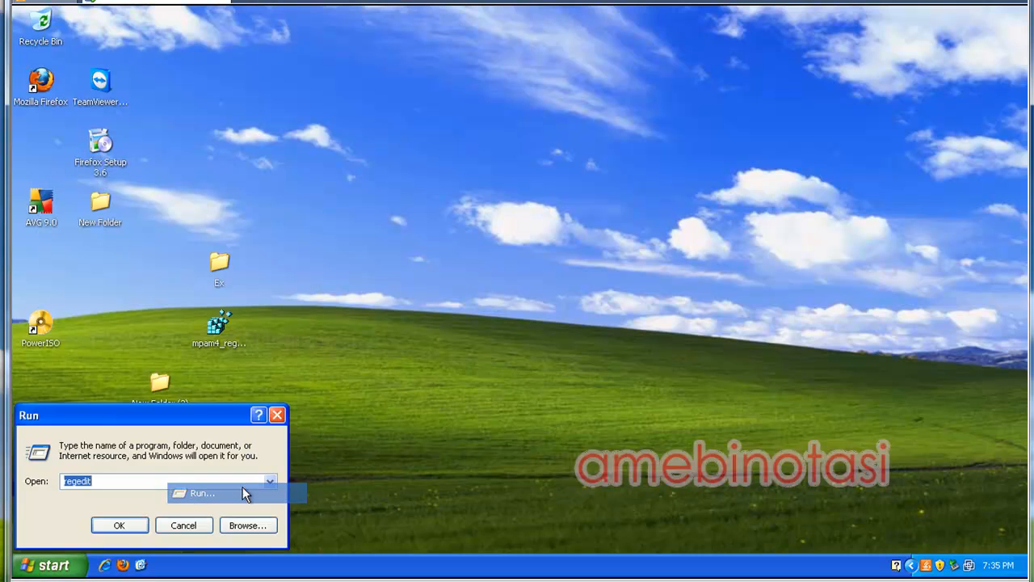
pyautogui.click(180, 531)
# Merge the enable_folder options file from the Ex folder into the registry, and close the folder
pyautogui.doubleClick(220, 269)
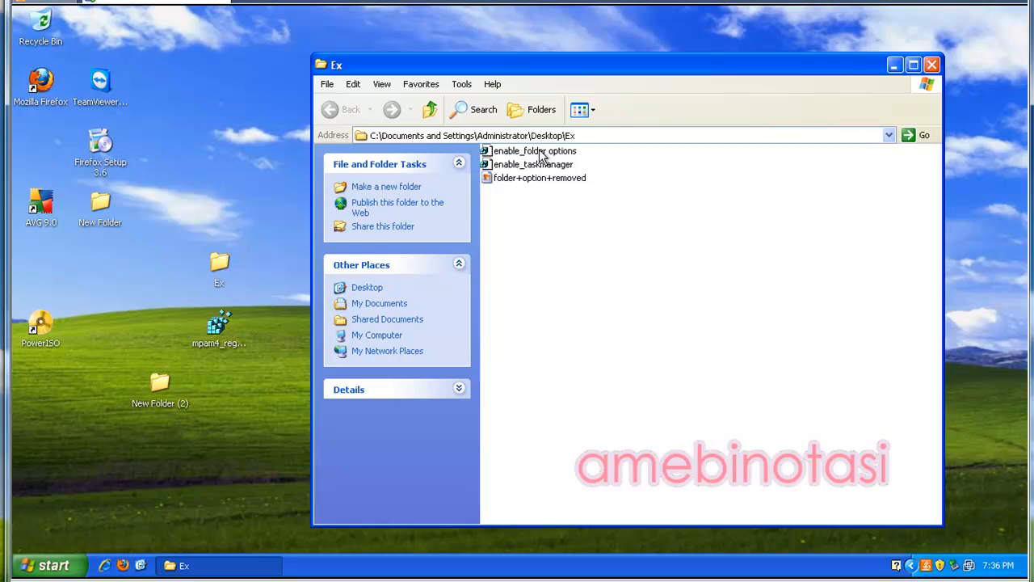
pyautogui.doubleClick(566, 154)
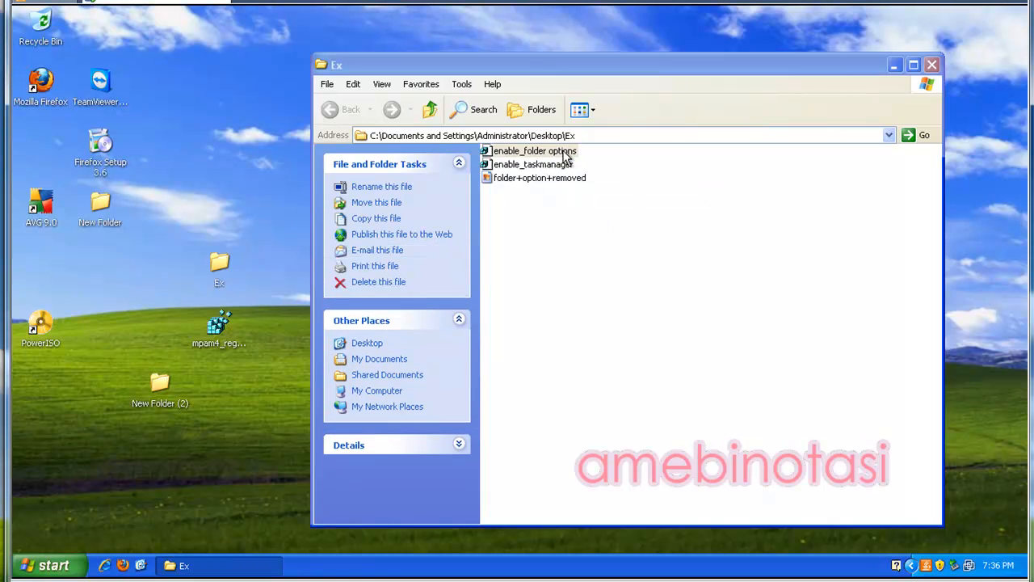
pyautogui.click(489, 332)
pyautogui.click(522, 330)
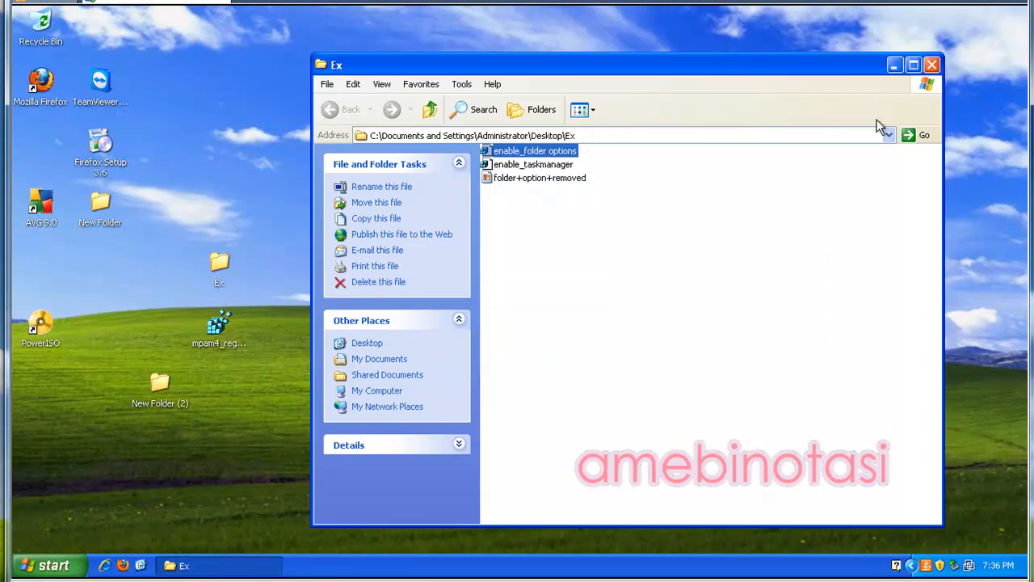
pyautogui.click(932, 65)
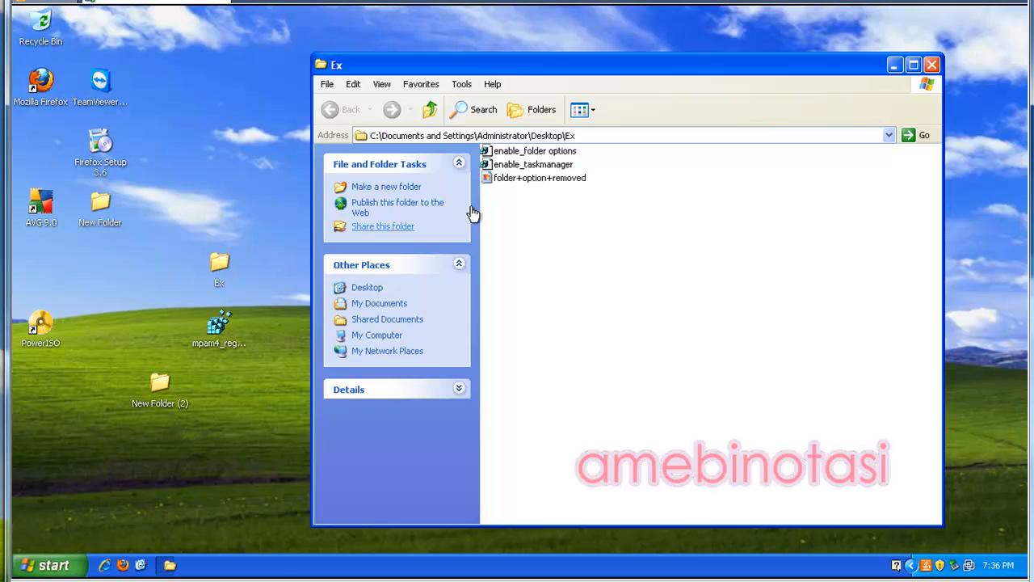
# Select the enable_folder options file, and run regedit to check the NoFolderOptions value in the Explorer policies key
pyautogui.click(505, 165)
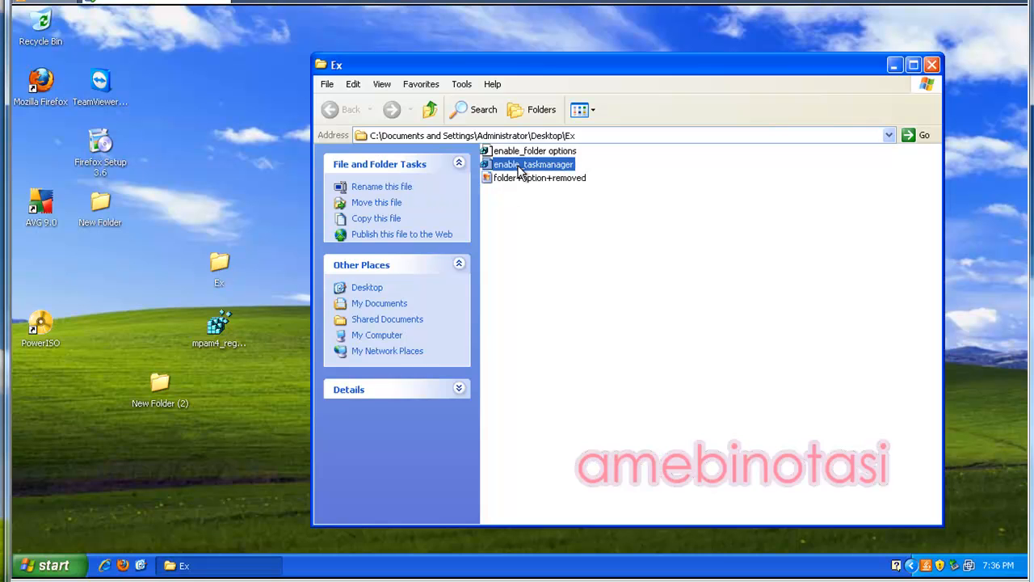
pyautogui.click(517, 152)
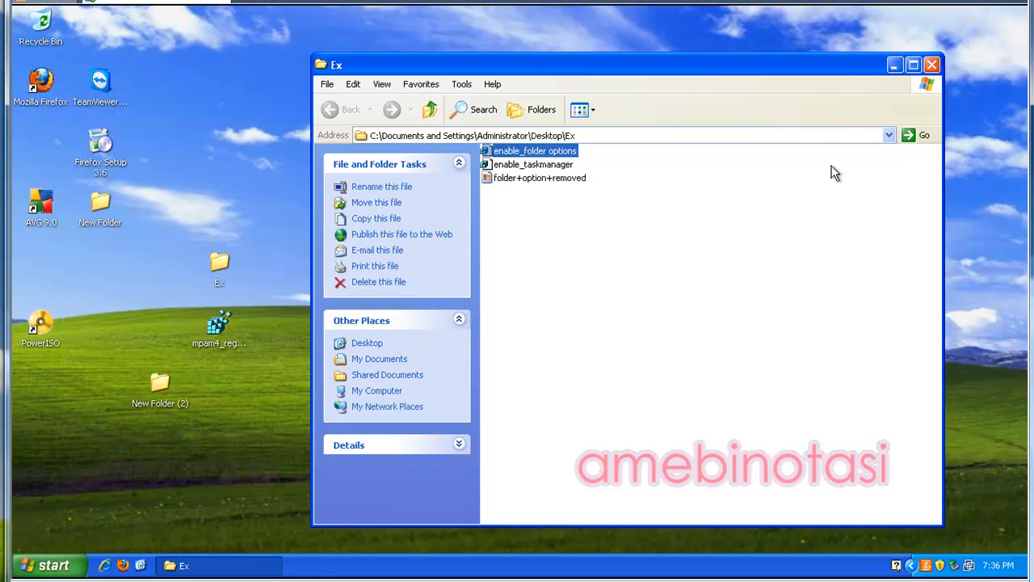
pyautogui.click(49, 565)
pyautogui.click(196, 502)
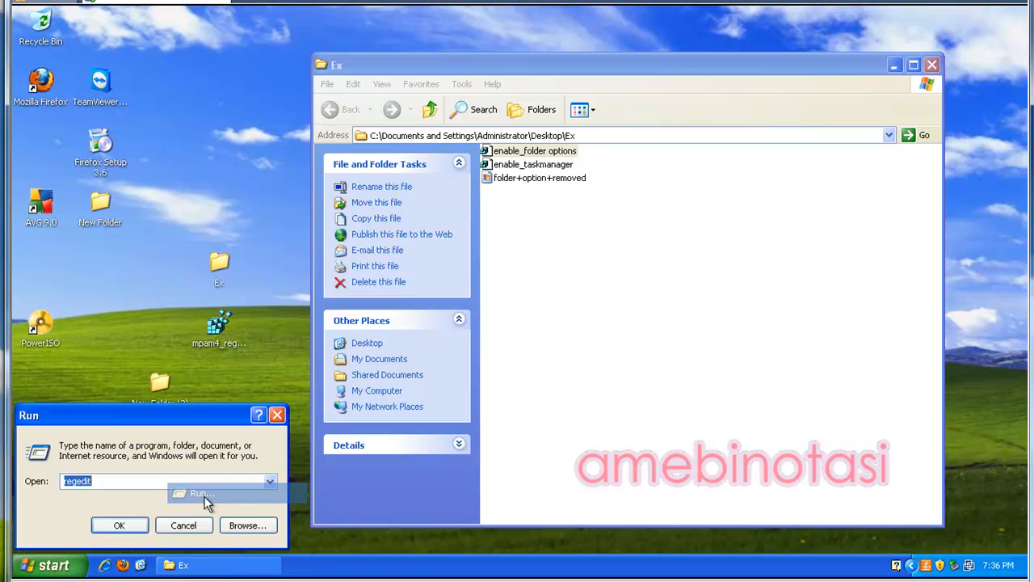
pyautogui.click(121, 524)
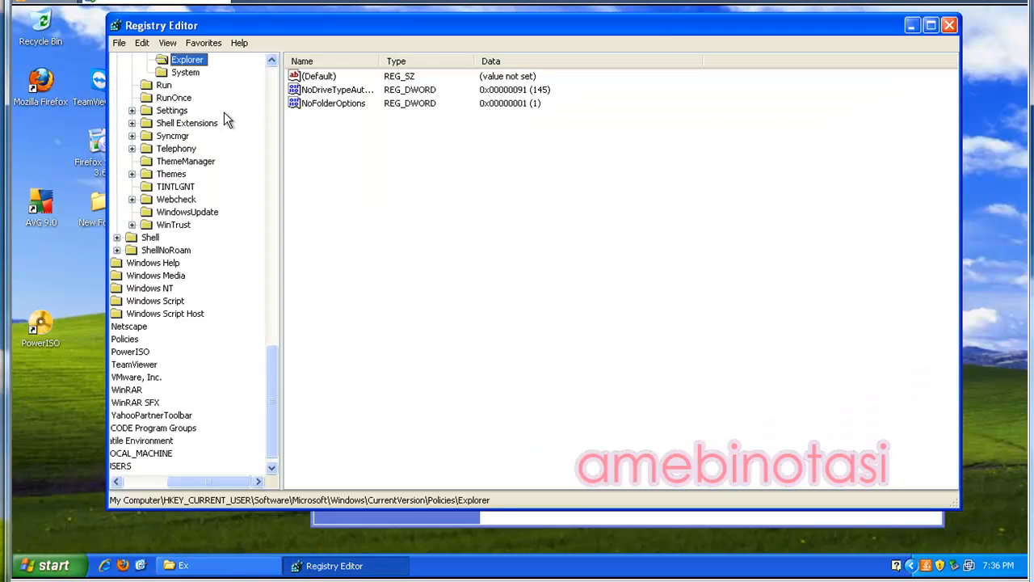
pyautogui.click(954, 20)
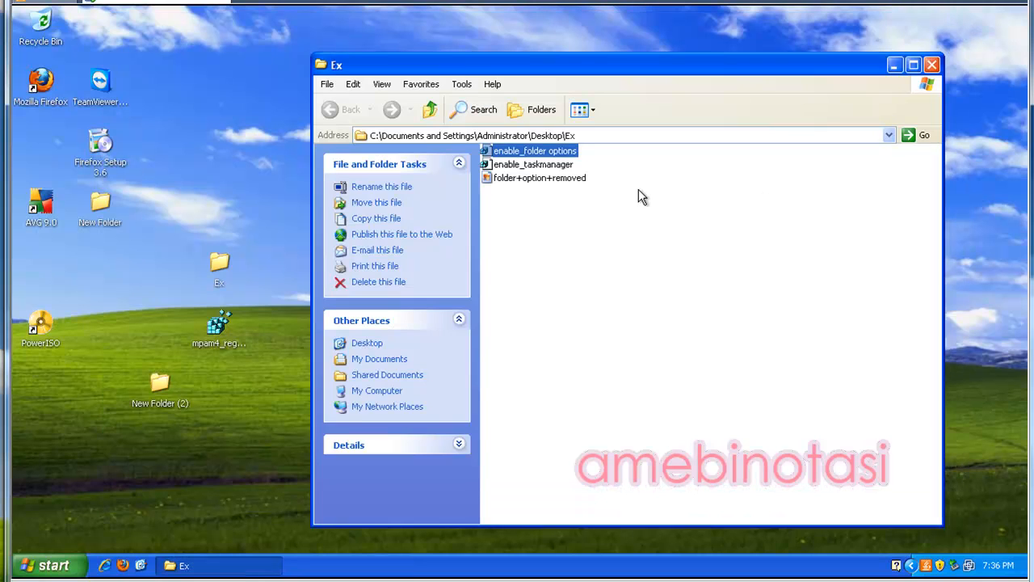
# Select the enable_folder options and enable_taskmanager files together, and close the Ex folder
pyautogui.moveTo(601, 162); pyautogui.dragTo(566, 156)
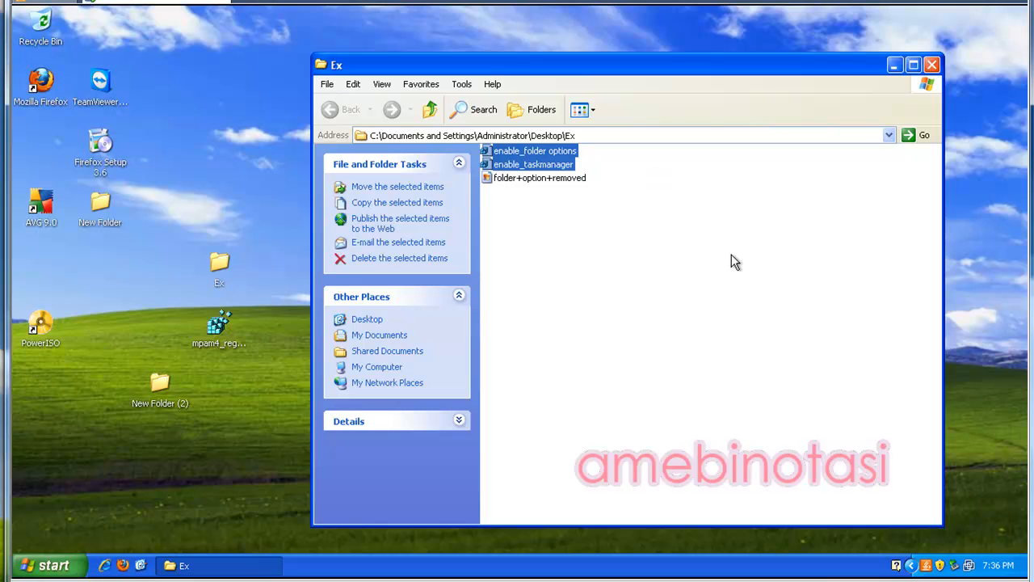
pyautogui.click(931, 65)
pyautogui.rightClick(567, 149)
pyautogui.click(659, 170)
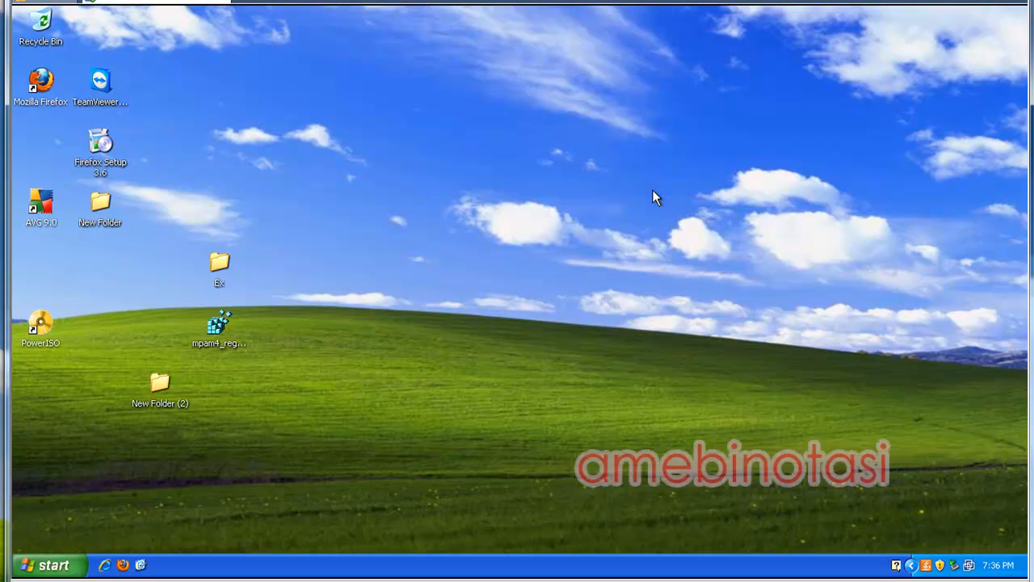